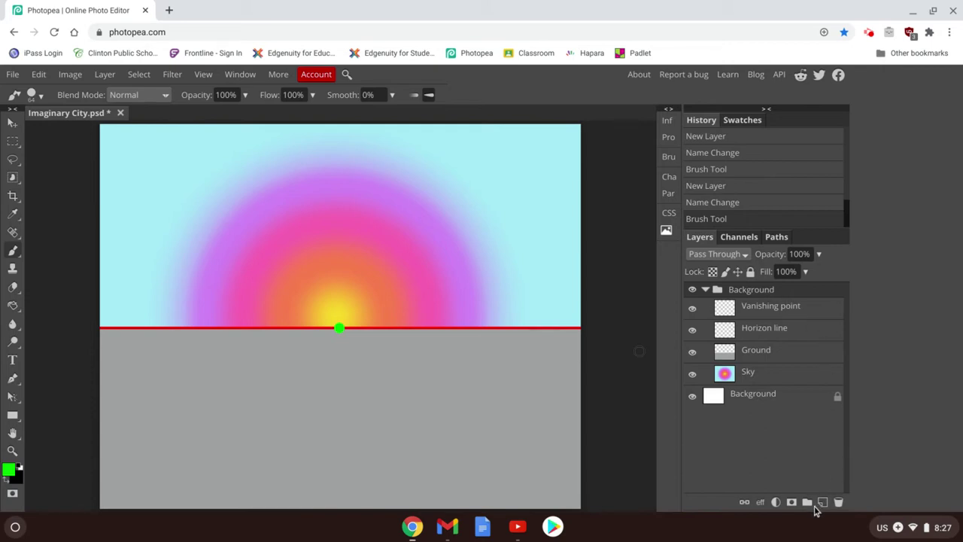
Create a new layer folder above the Background folder and name it Roads
left_click(808, 502)
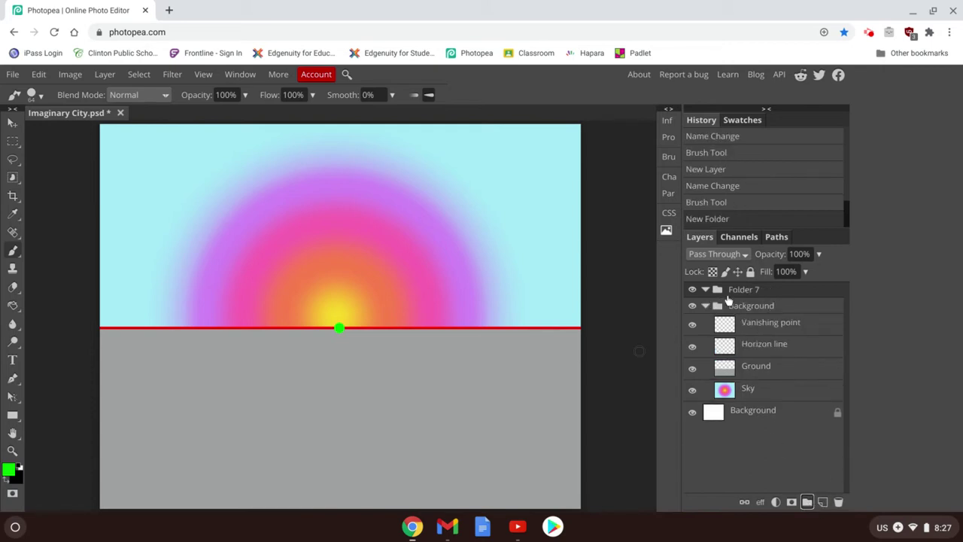
double_click(743, 292)
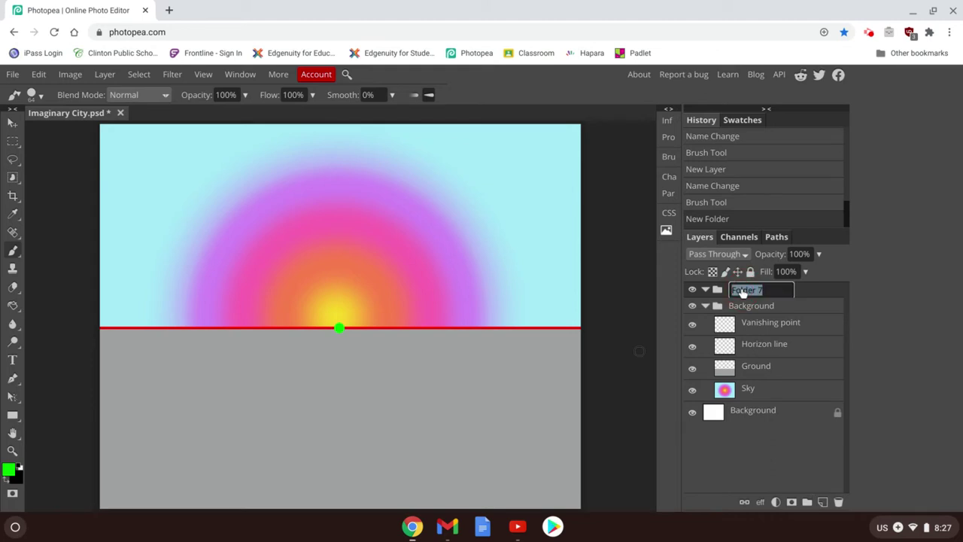
type("Roads")
left_click(833, 295)
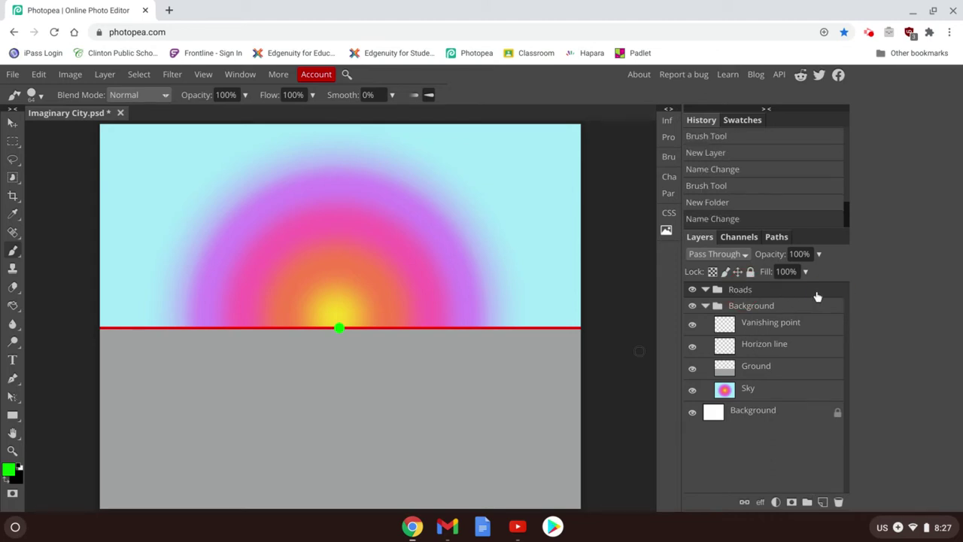
Add a new layer inside the Roads folder and name it Road 1
left_click(822, 502)
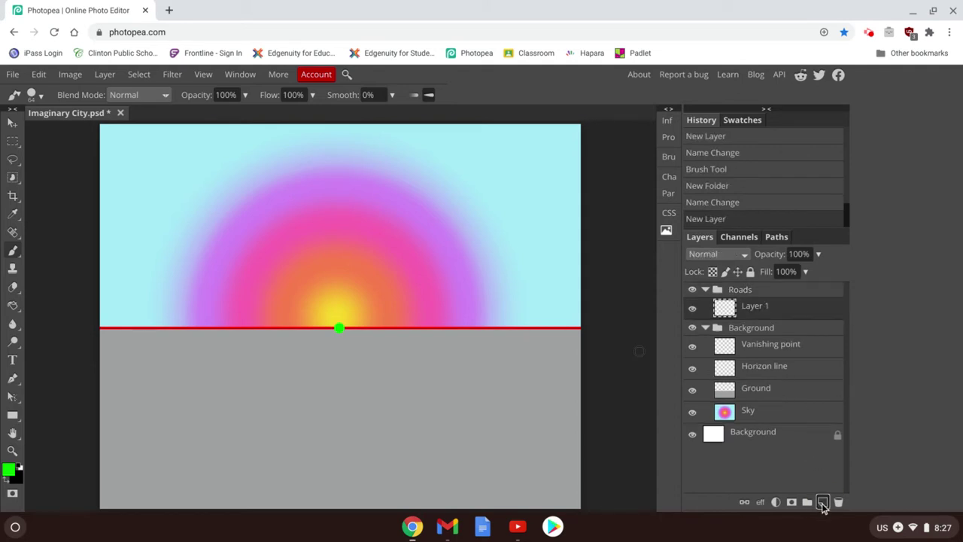
double_click(751, 307)
type("Road 1")
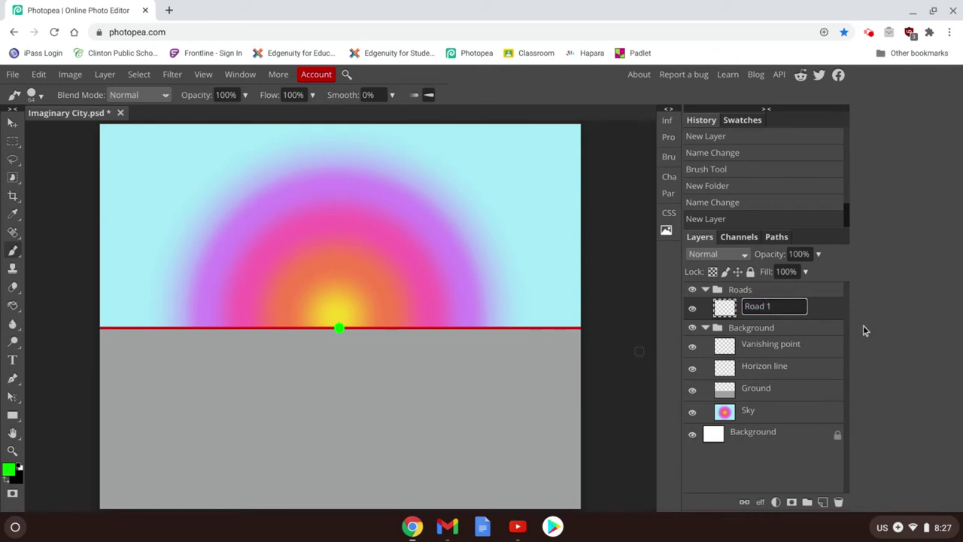
left_click(824, 317)
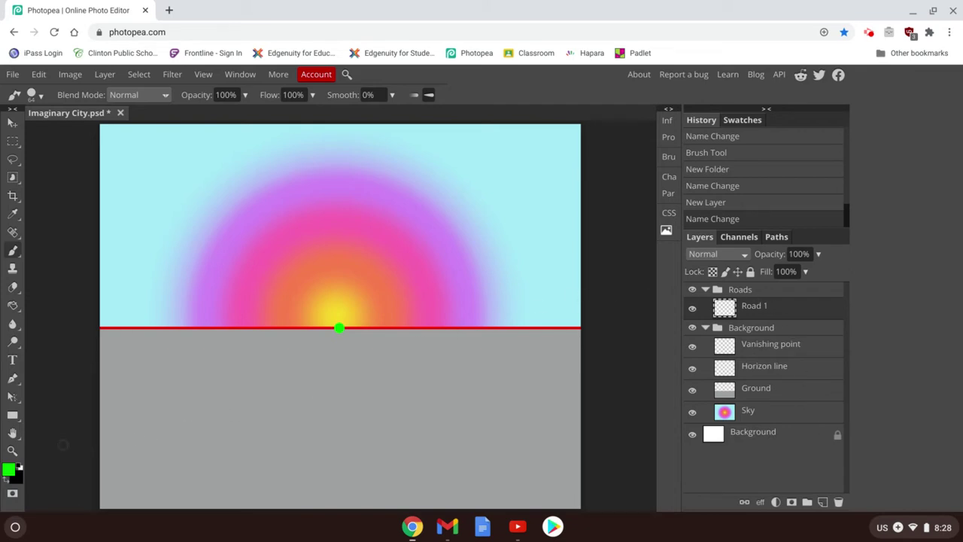
Change the foreground colour from green to a dark neutral grey for the road
left_click(8, 470)
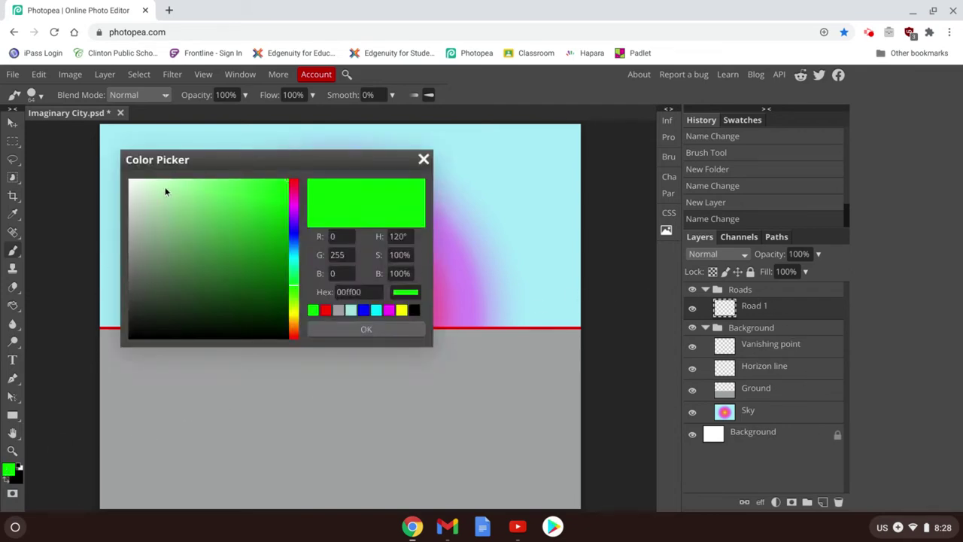
left_click_drag(211, 161, 481, 185)
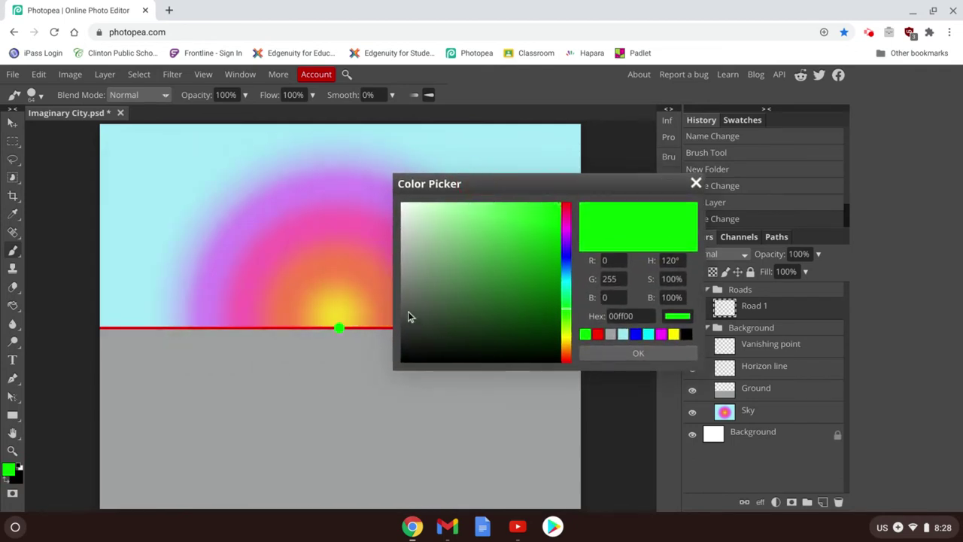
left_click_drag(403, 310, 402, 298)
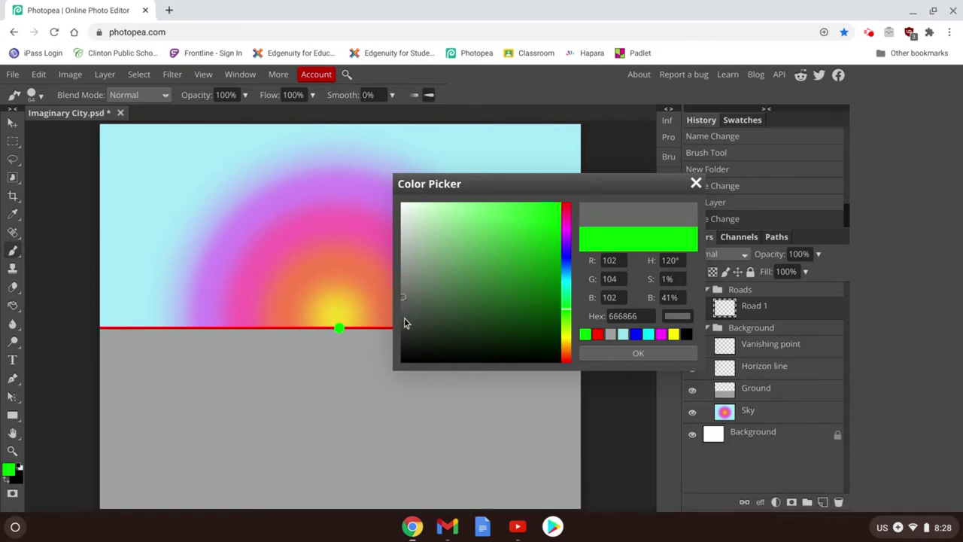
left_click(403, 318)
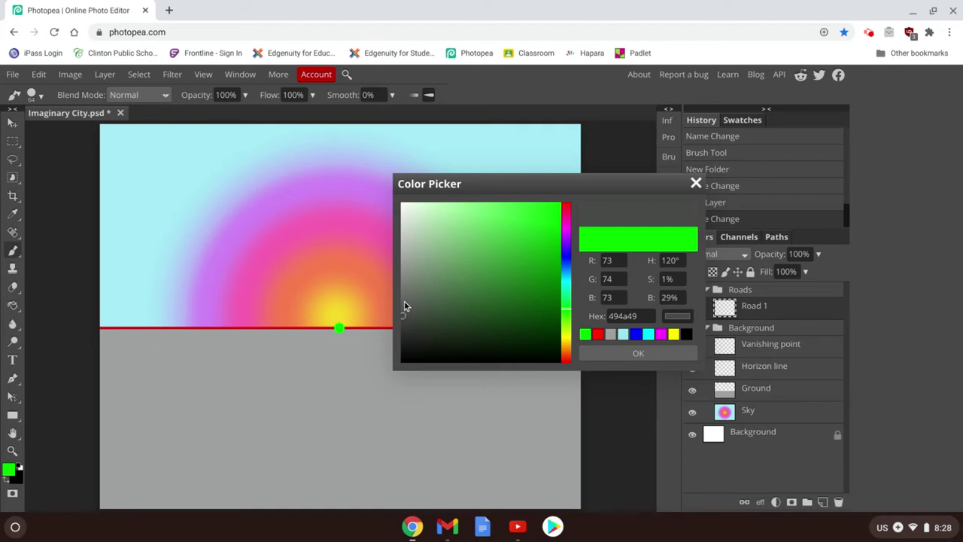
left_click(401, 301)
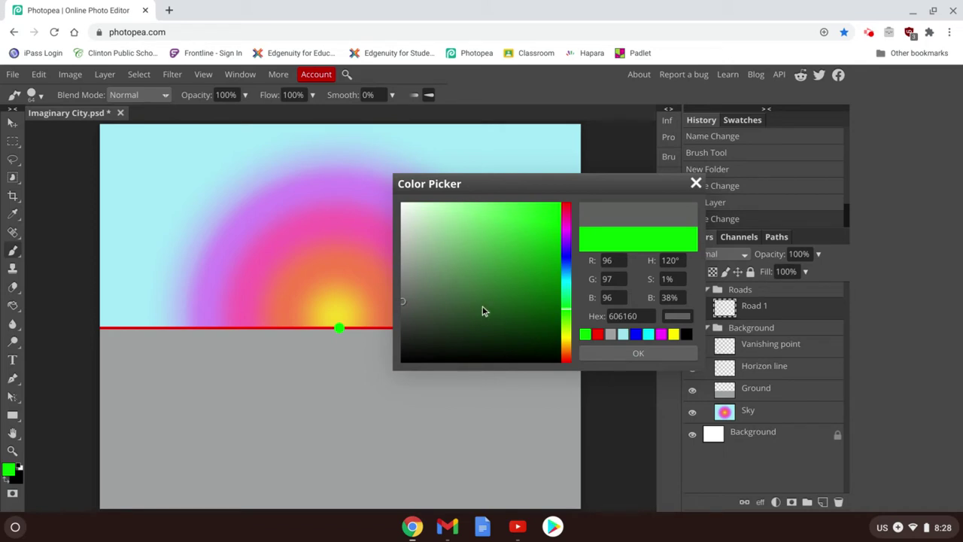
left_click(401, 314)
left_click(624, 351)
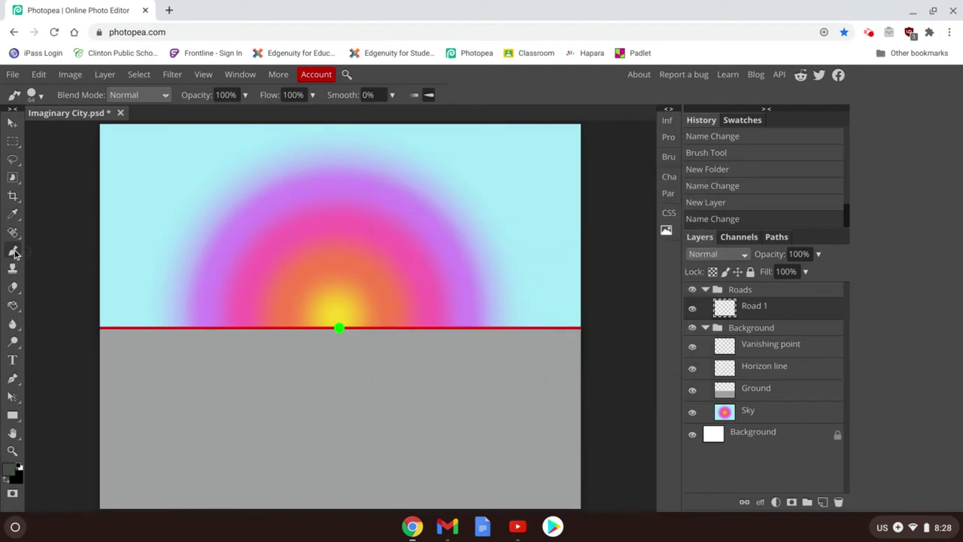
Set the brush to the Hard Mechanical 5 pixels preset
left_click(40, 98)
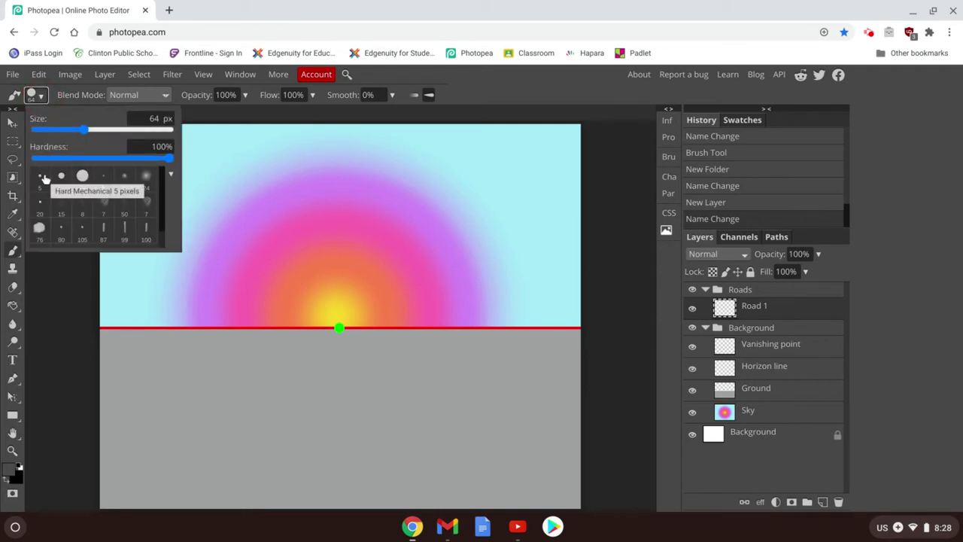
left_click(44, 178)
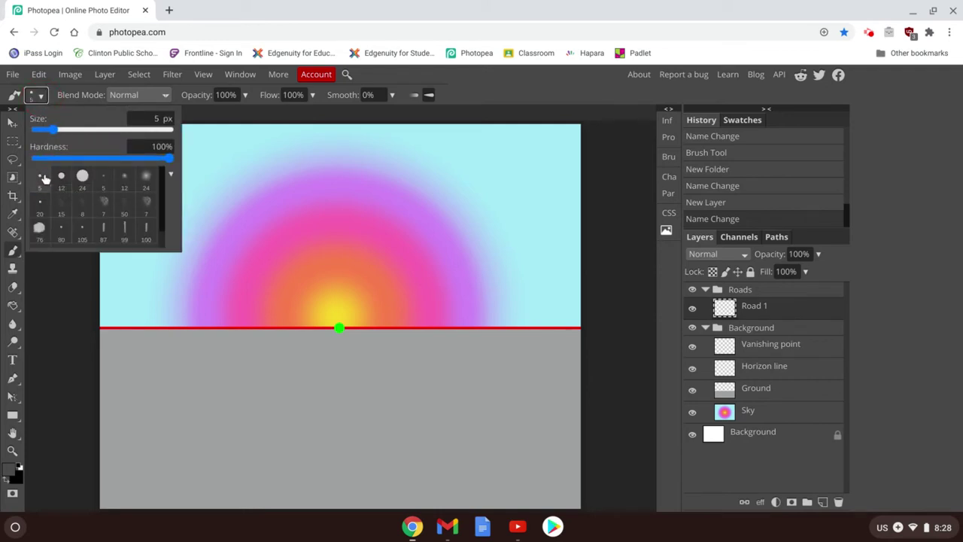
left_click(75, 343)
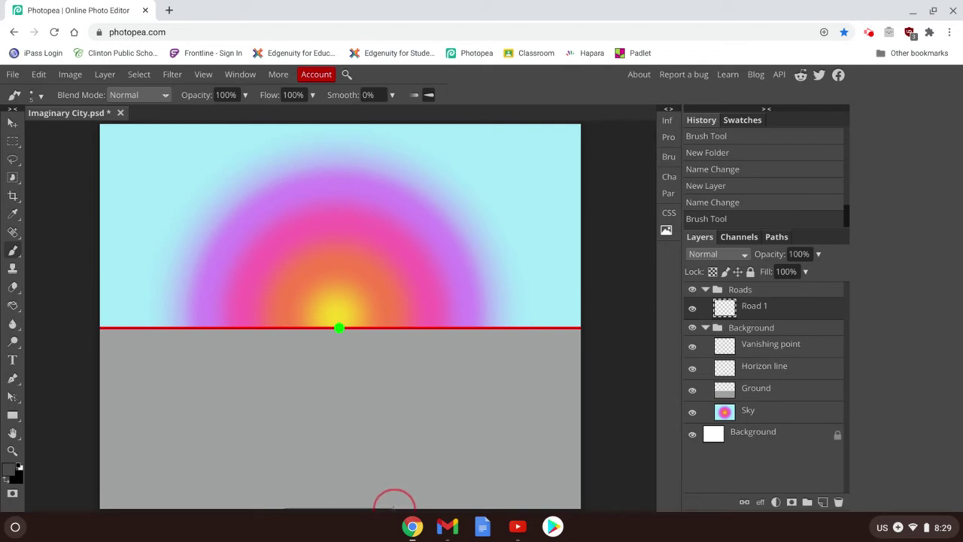
Outline a triangular road from the canvas's lower edge to the green vanishing point with straight brush lines and fill it with the dark grey
left_click_drag(394, 501, 394, 505)
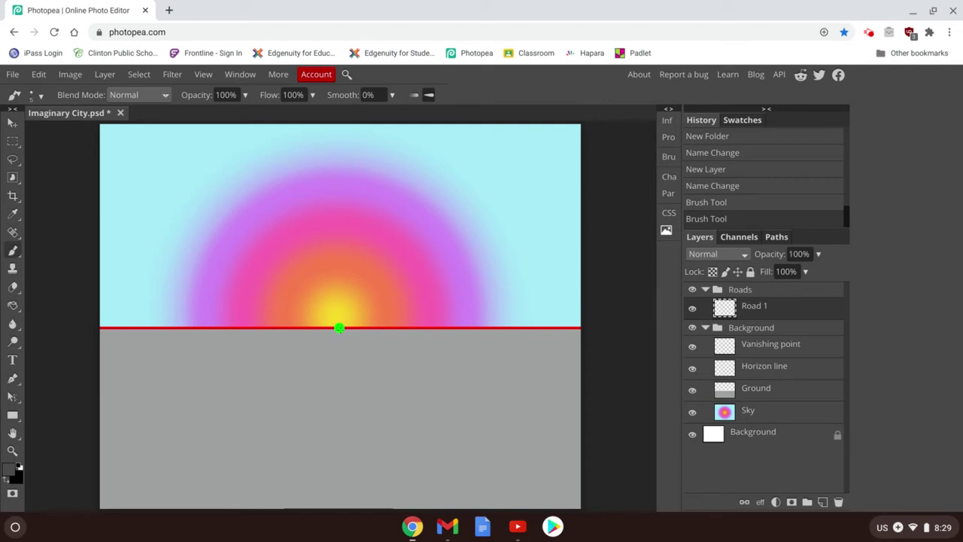
left_click(339, 328, "shift")
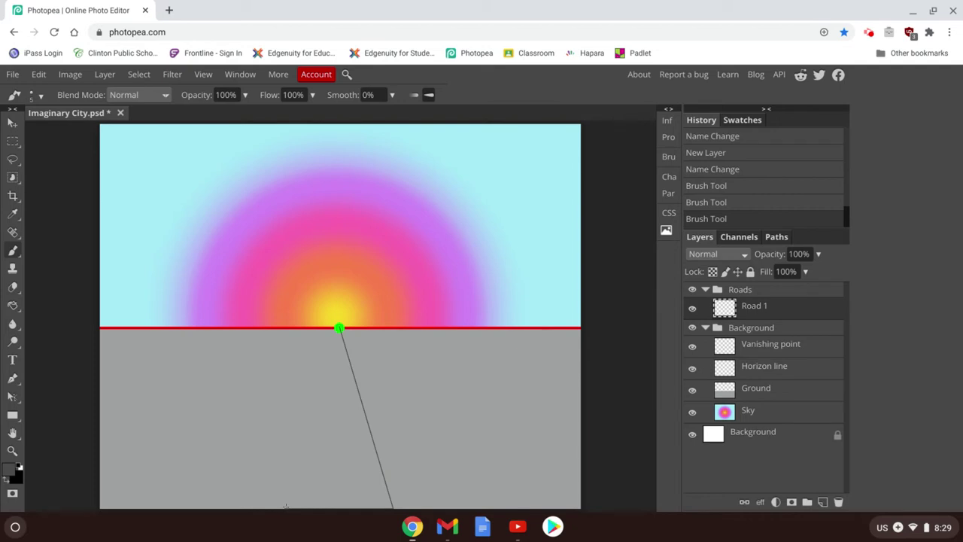
left_click(283, 506, "shift")
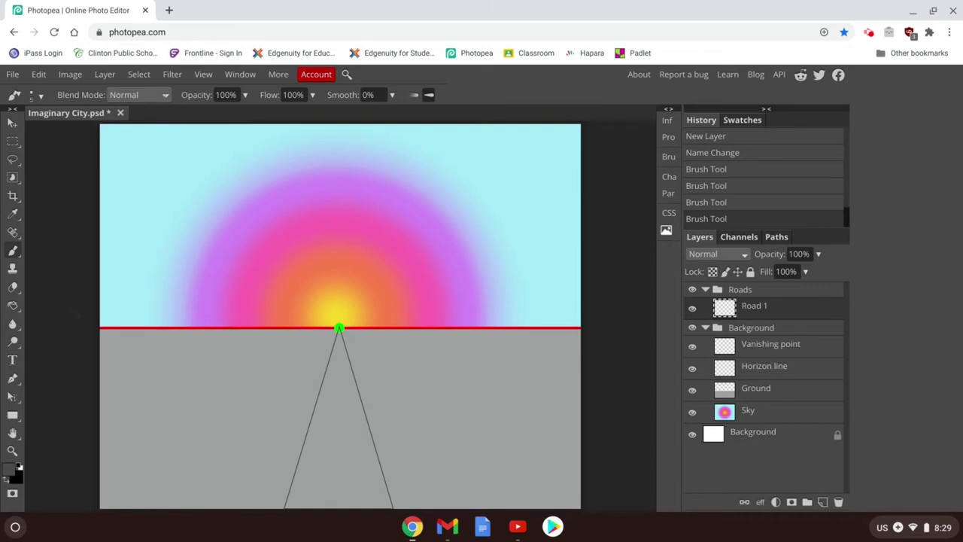
left_click(12, 306)
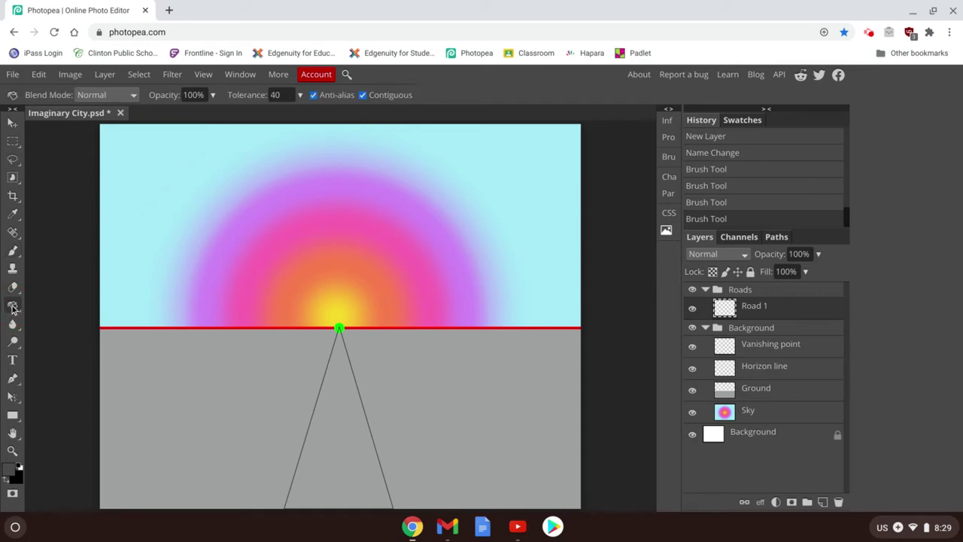
left_click(363, 455)
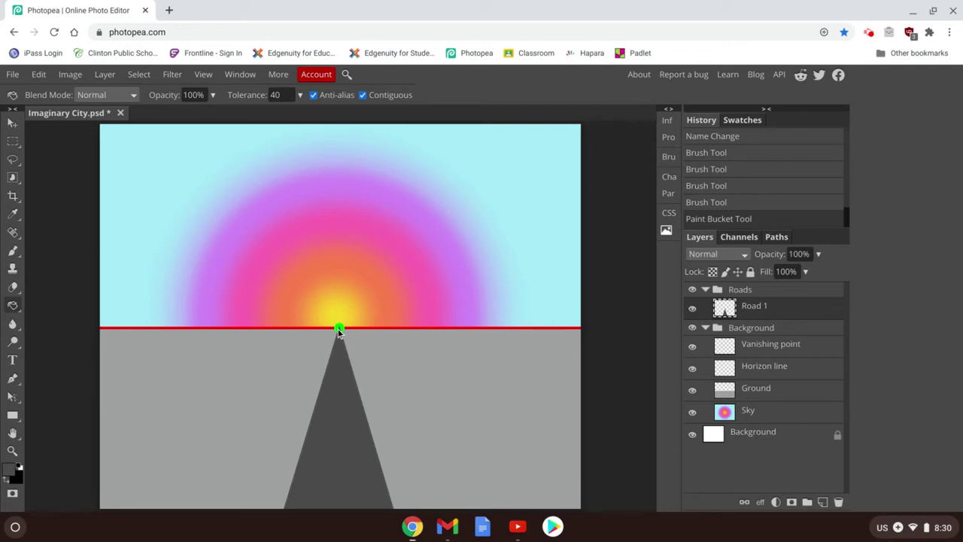
Add another new layer inside the Roads folder and name it Road 2
left_click(787, 292)
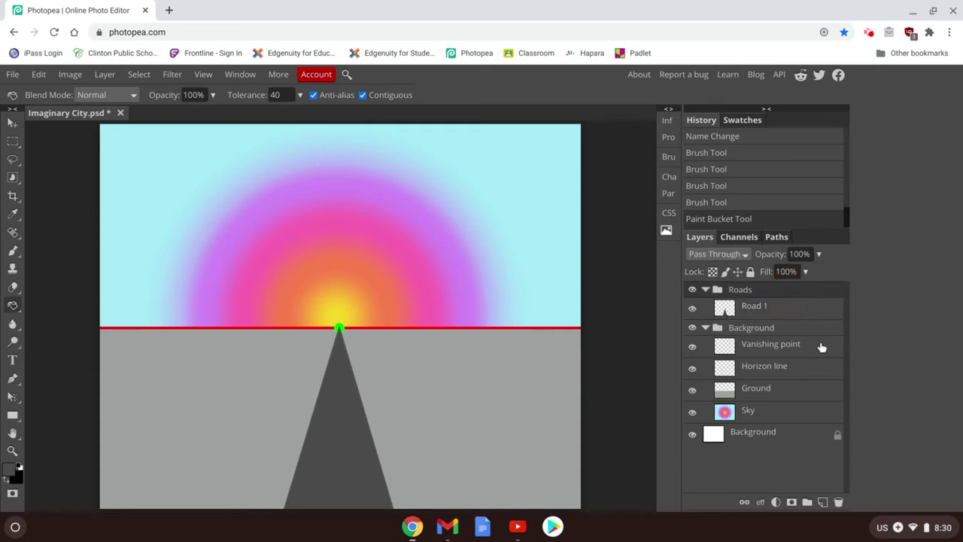
left_click(823, 501)
left_click(756, 310)
double_click(755, 309)
type("R")
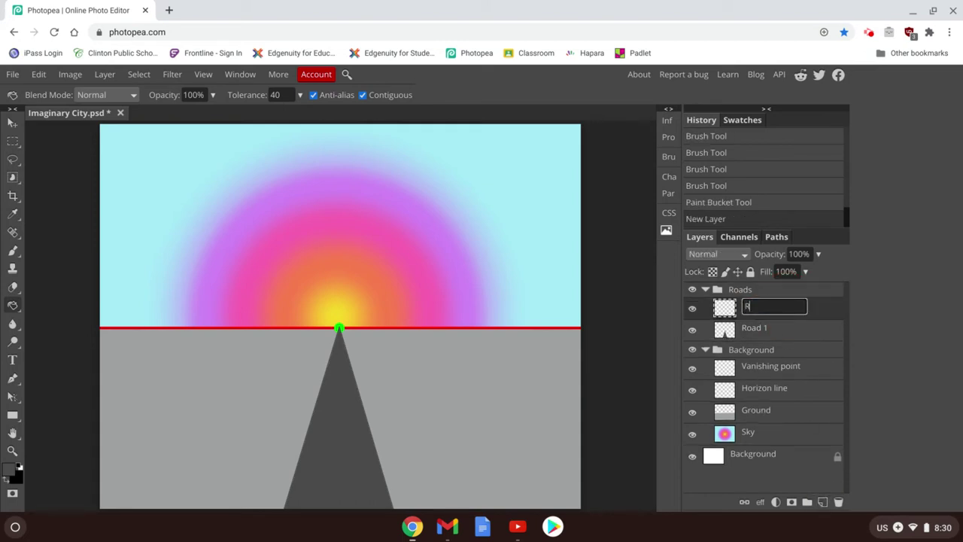
type("oad 2")
left_click(828, 311)
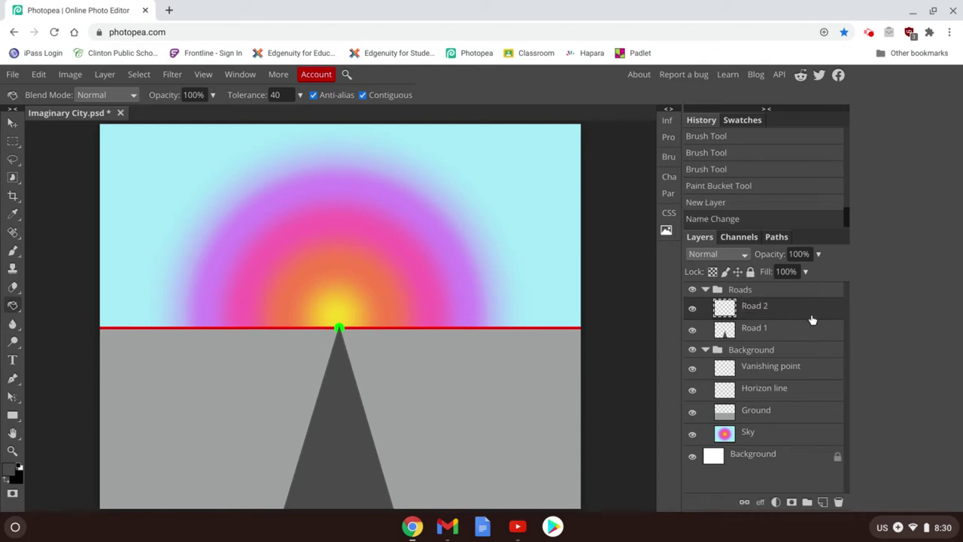
Outline a horizontal cross road spanning the canvas below the horizon line with straight brush lines and fill it with the dark grey
left_click(12, 251)
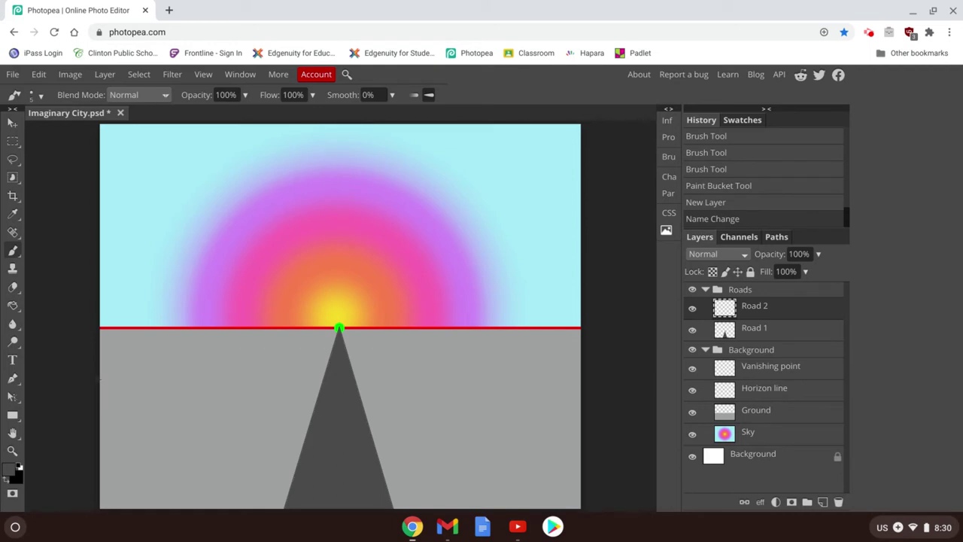
left_click(99, 380)
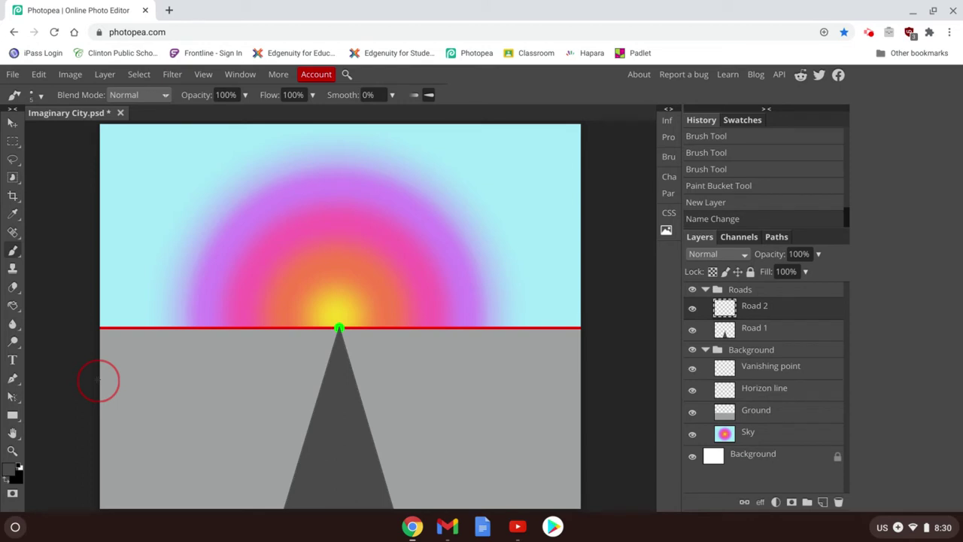
mouse_move(98, 380)
left_mouse_down()
mouse_move(415, 404)
mouse_move(592, 441)
left_mouse_up()
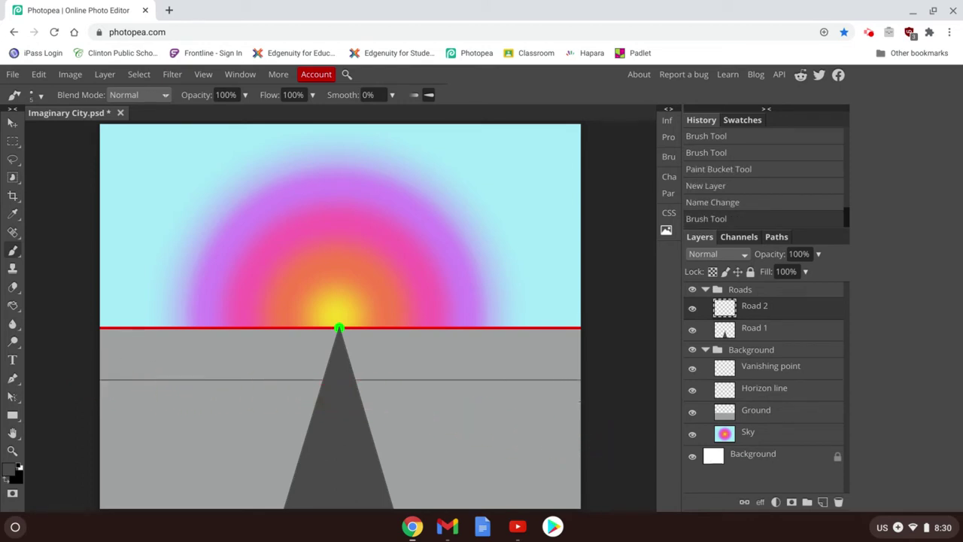
mouse_move(586, 407)
left_mouse_down()
mouse_move(154, 400)
mouse_move(86, 411)
left_mouse_up()
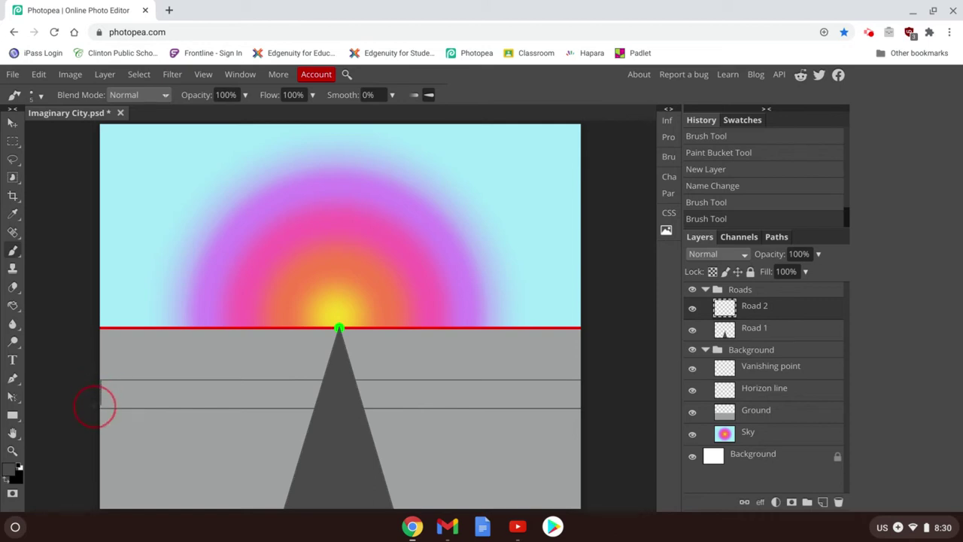
left_click_drag(95, 406, 178, 386)
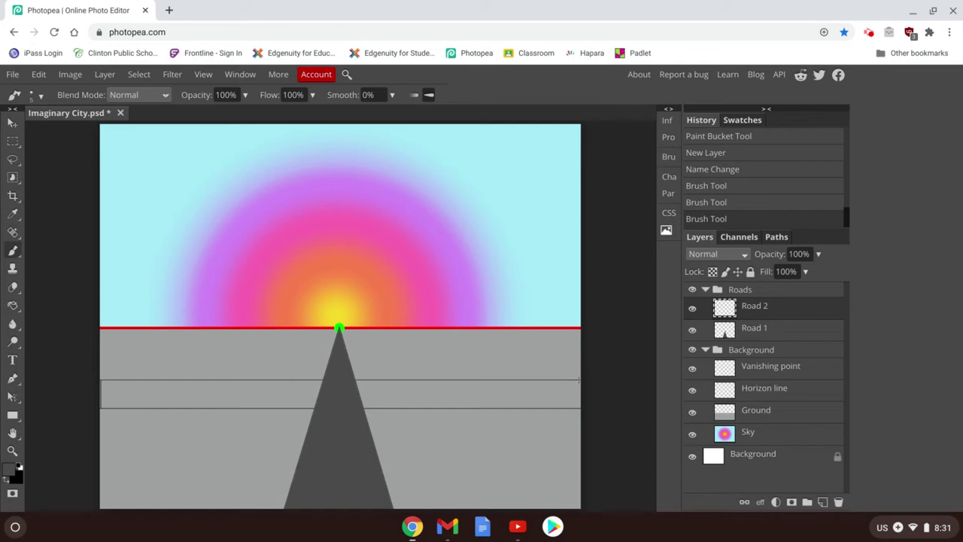
left_click(578, 380, "shift")
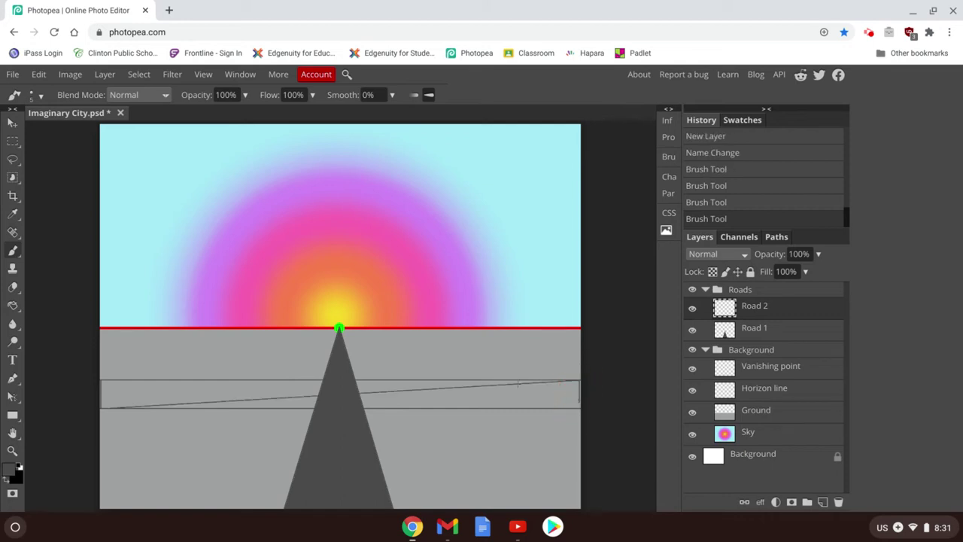
key("ctrl+z")
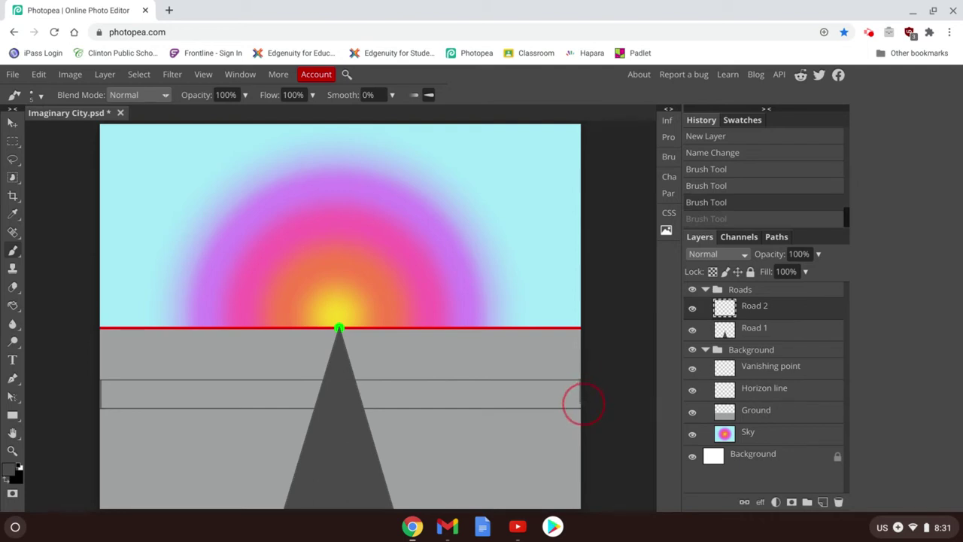
left_click(576, 402)
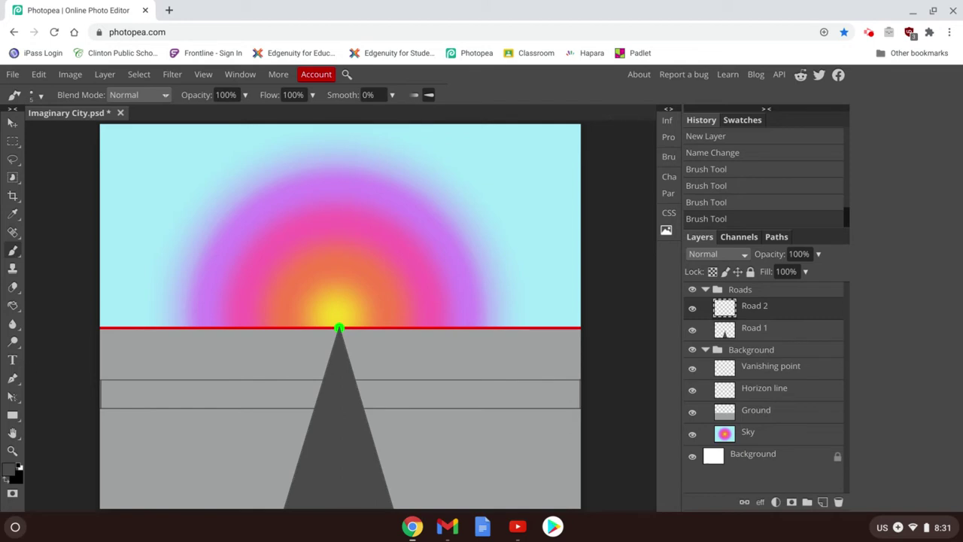
left_click(12, 305)
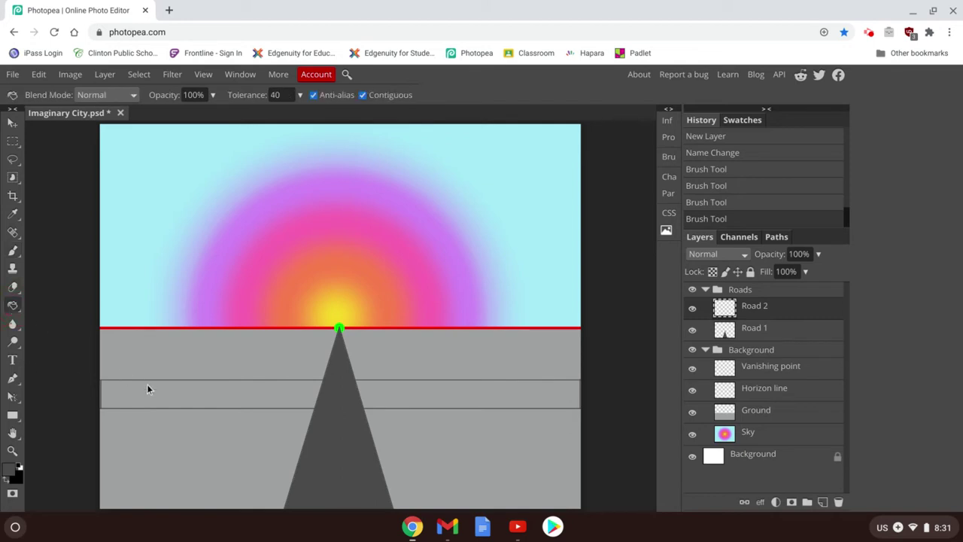
left_click(115, 394)
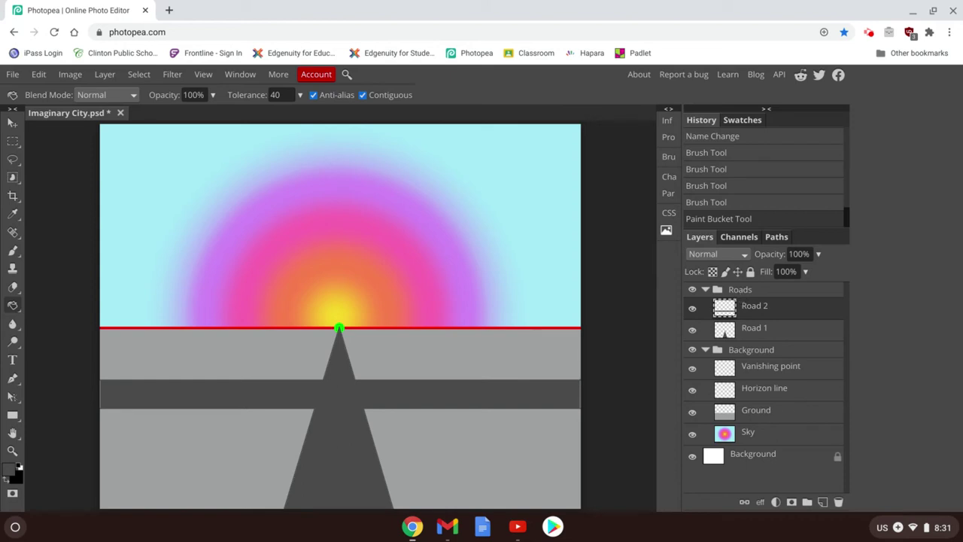
Add a new layer inside the Roads folder and name it Sidewalks
left_click(766, 291)
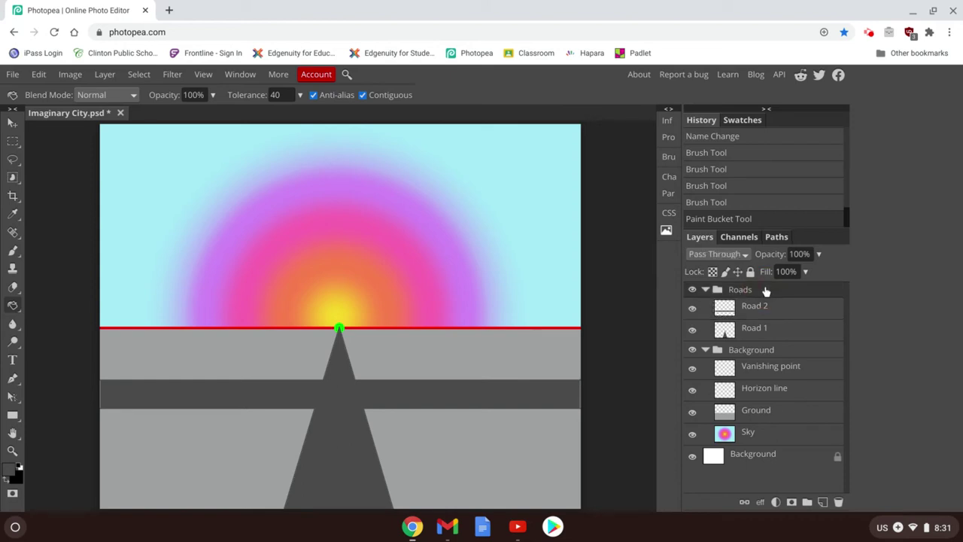
left_click(822, 502)
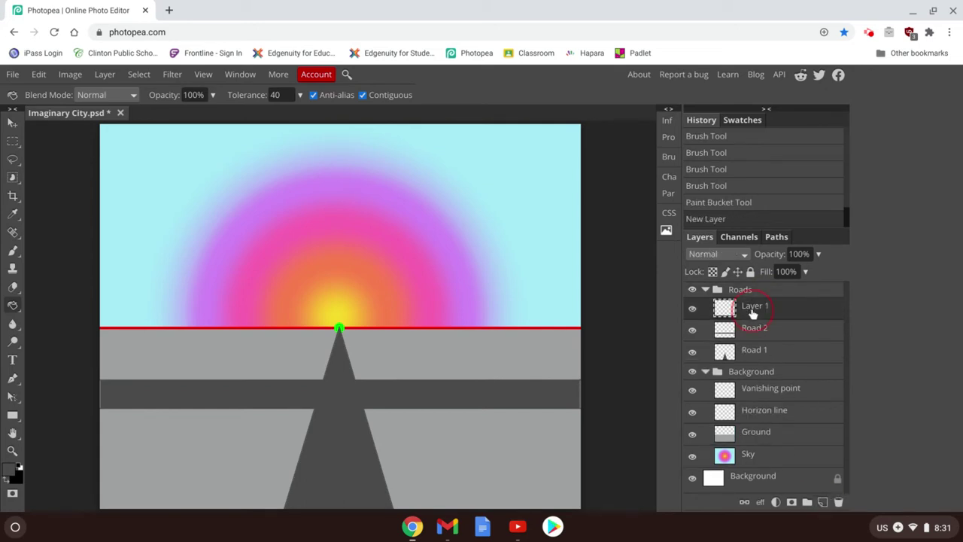
double_click(752, 313)
type("Sidewalks")
key("BackSpace")
type("i")
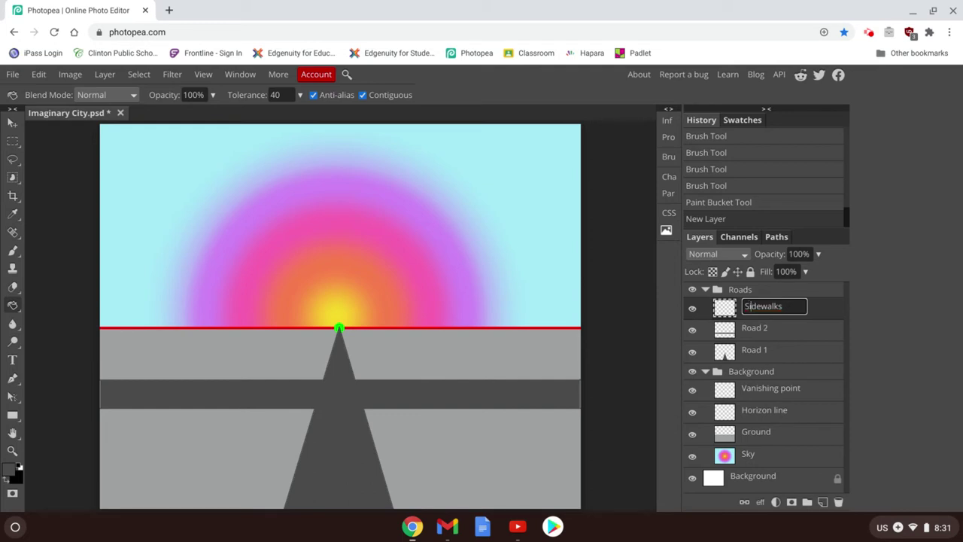
left_click(815, 308)
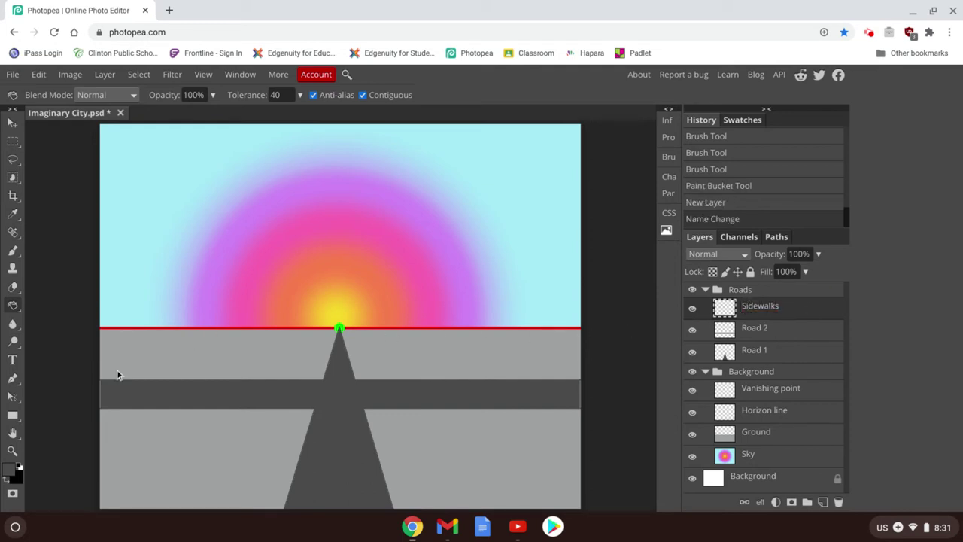
Set the foreground colour to the light grey bfc0c0, lighter than the ground's grey
left_click(8, 468)
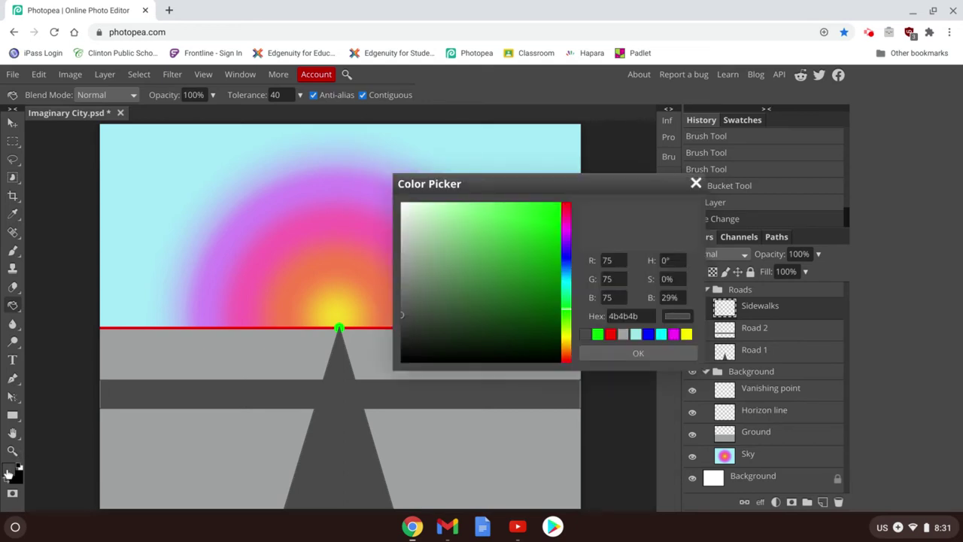
left_click(296, 361)
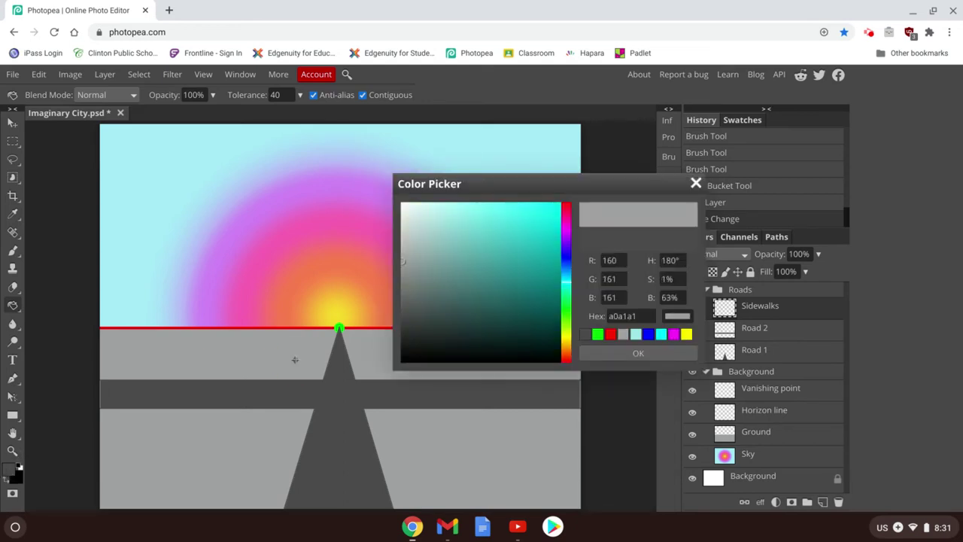
left_click(401, 253)
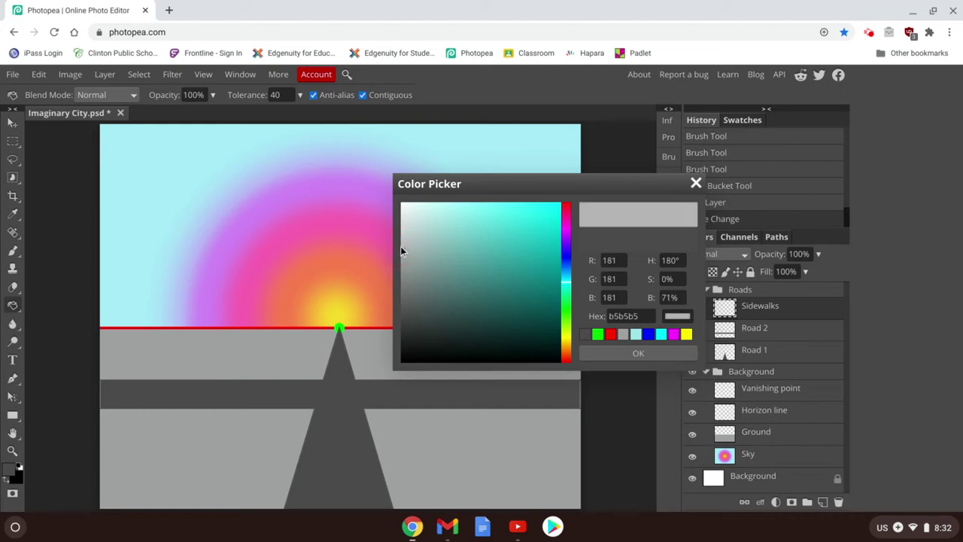
left_click(402, 241)
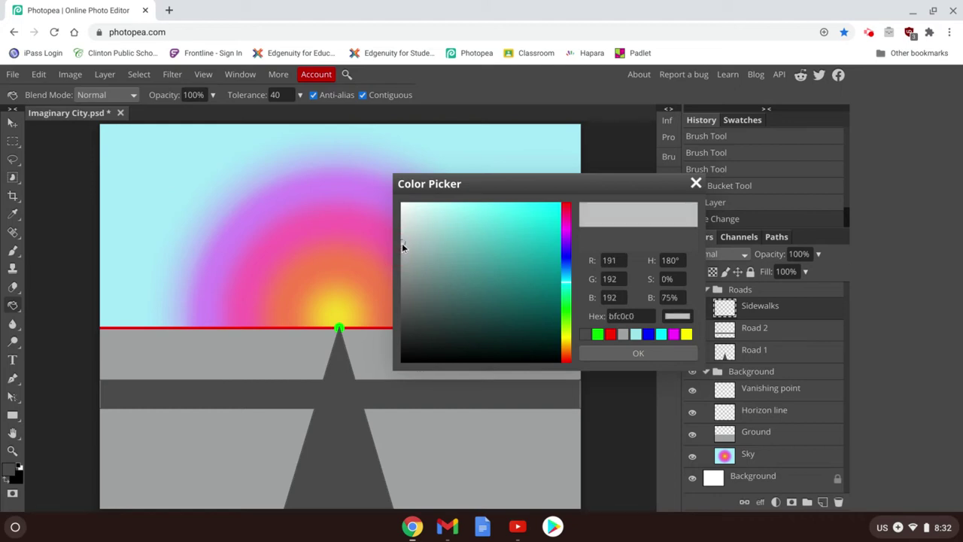
left_click(637, 353)
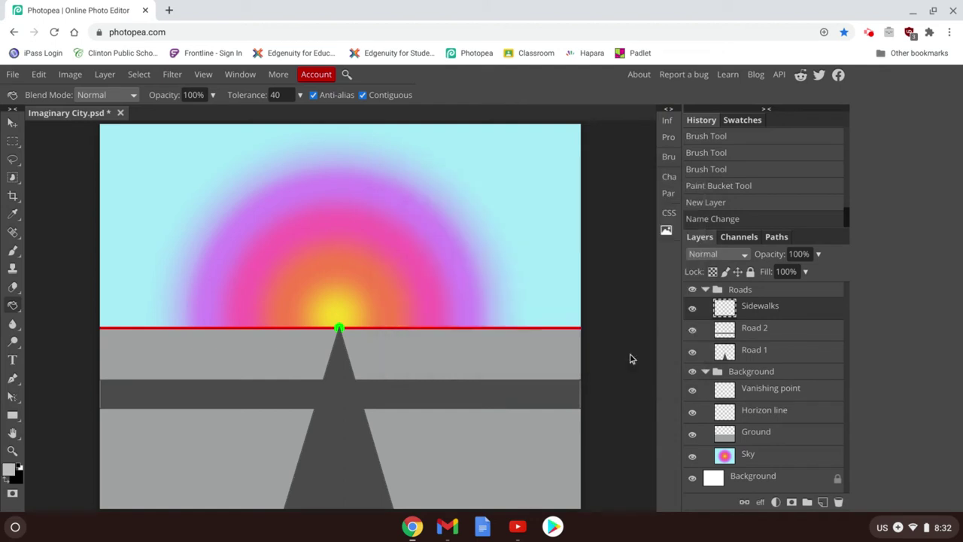
Outline a triangle slightly wider than Road 1 up to the vanishing point with straight brush lines and fill it with the light grey
left_click(12, 251)
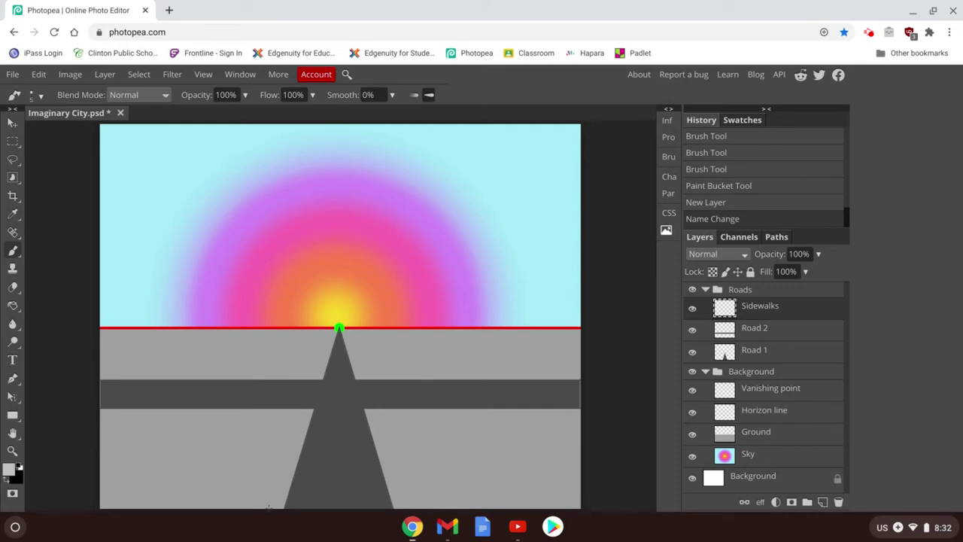
mouse_move(268, 507)
left_mouse_down()
mouse_move(329, 503)
mouse_move(413, 521)
mouse_move(395, 497)
left_mouse_up()
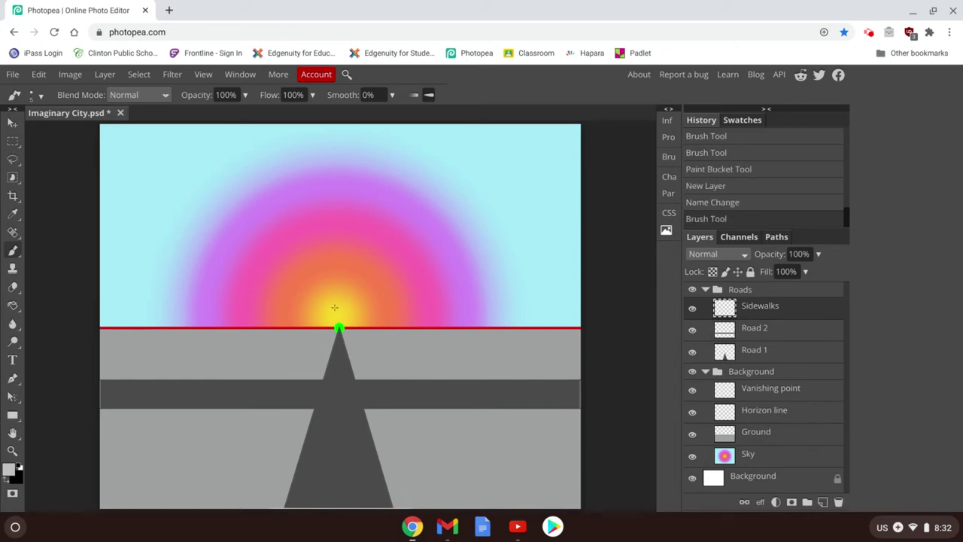
left_click(412, 506, "shift")
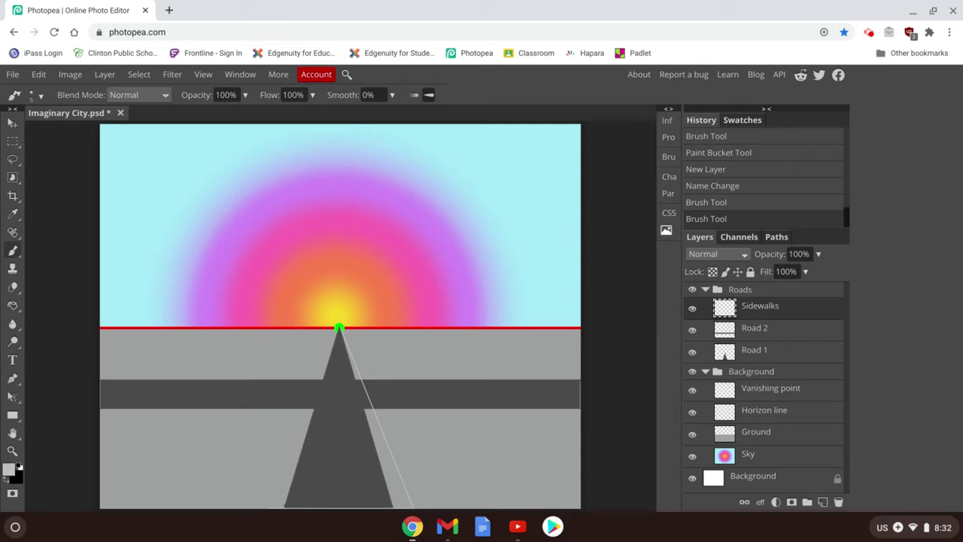
left_click(268, 506, "shift")
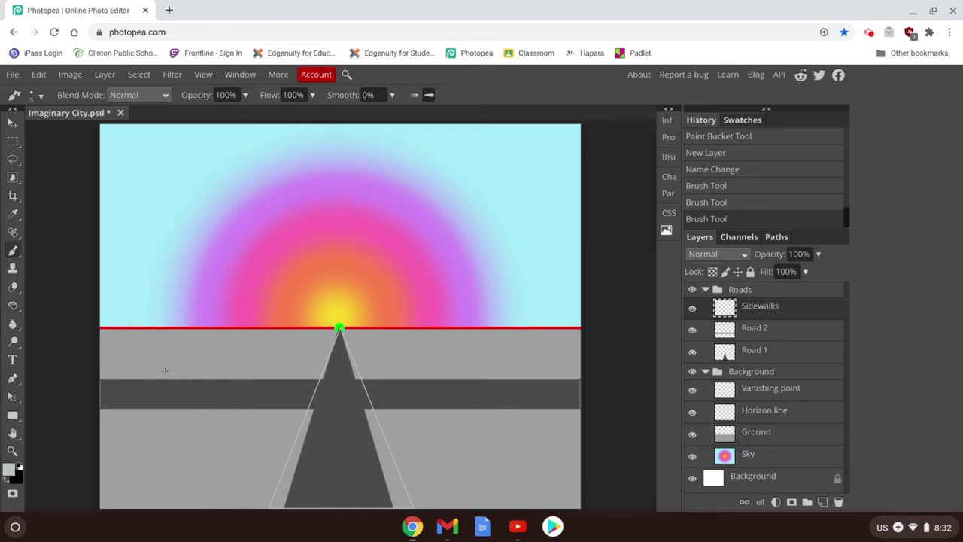
left_click(12, 304)
left_click(341, 455)
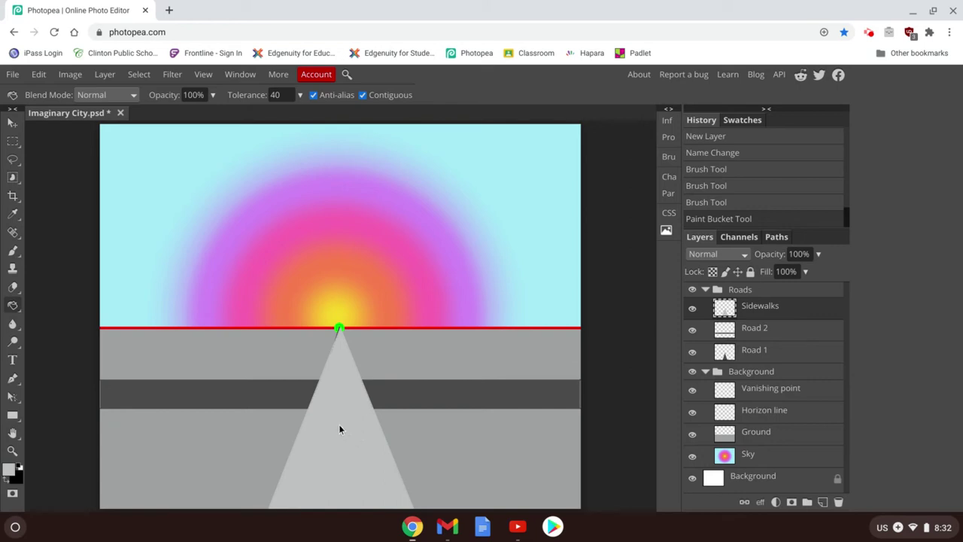
Outline a horizontal band slightly taller than the cross road with straight brush lines and fill it and its leftover gaps with the light grey
left_click(12, 250)
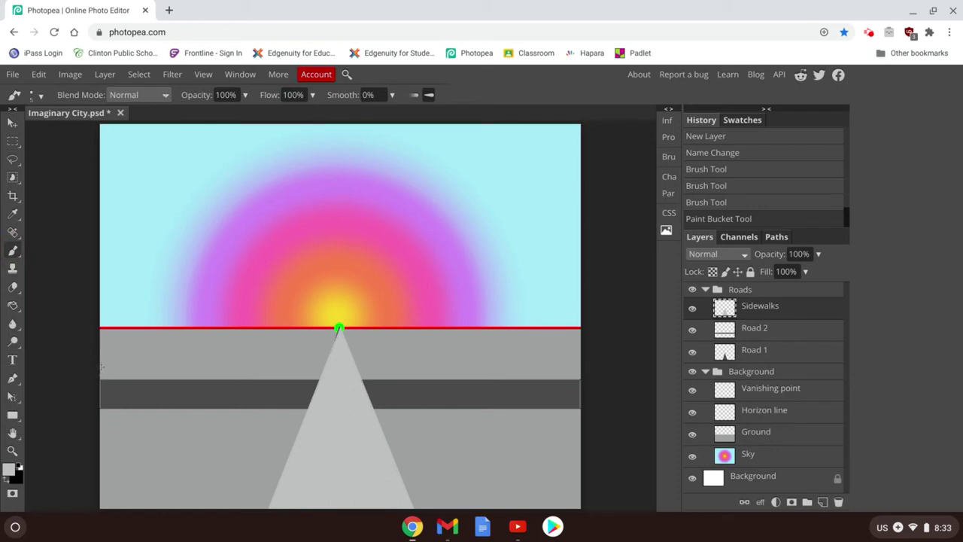
mouse_move(101, 369)
left_mouse_down()
mouse_move(585, 396)
mouse_move(555, 421)
mouse_move(431, 413)
mouse_move(91, 420)
left_mouse_up()
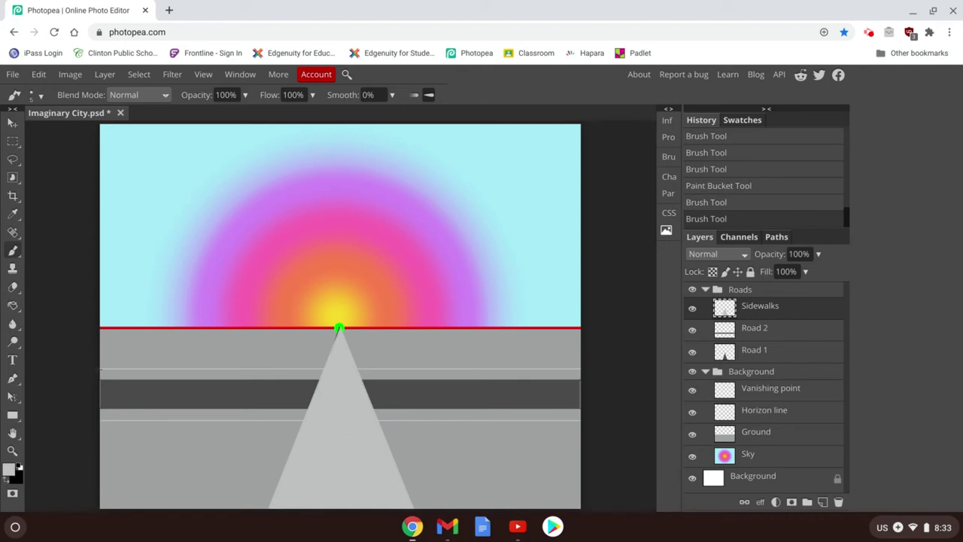
left_click(95, 424)
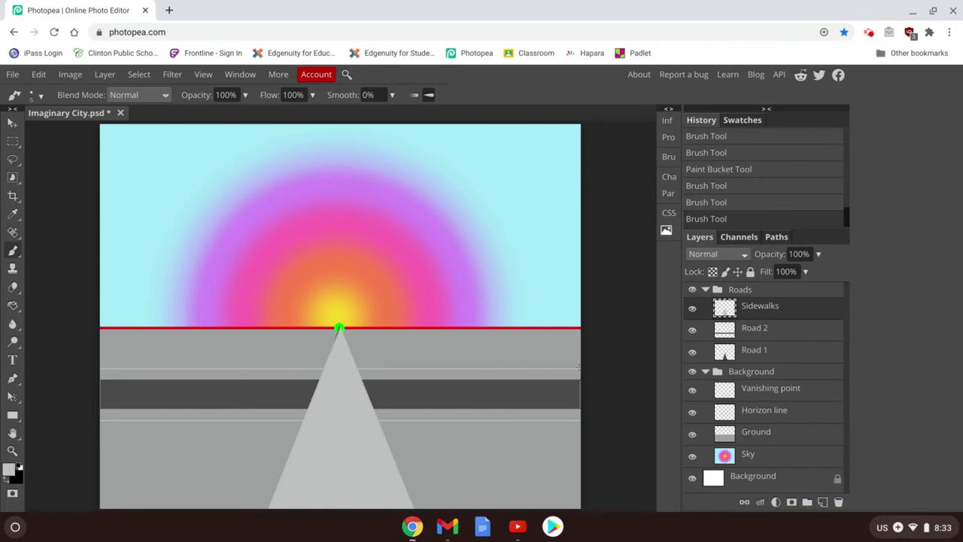
left_click_drag(577, 365, 573, 442)
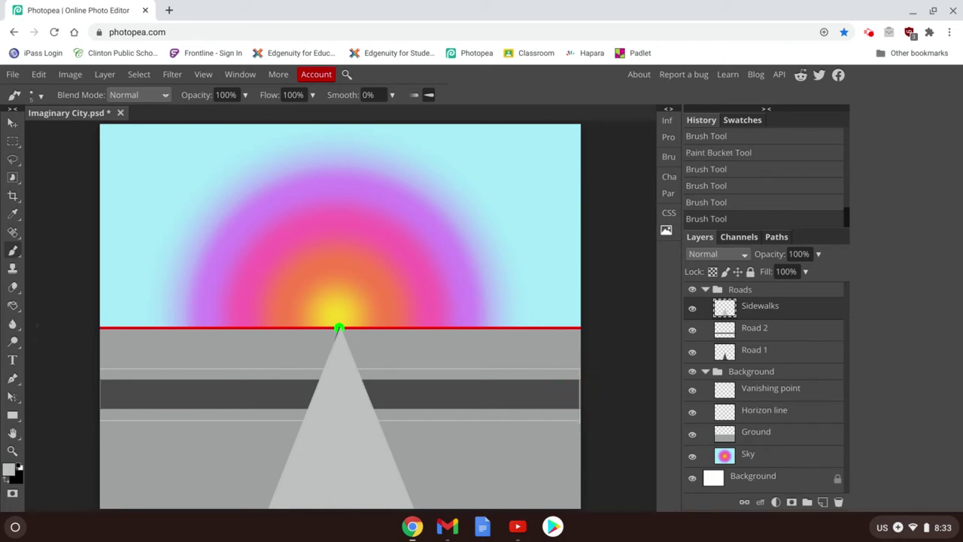
left_click(12, 305)
left_click(157, 379)
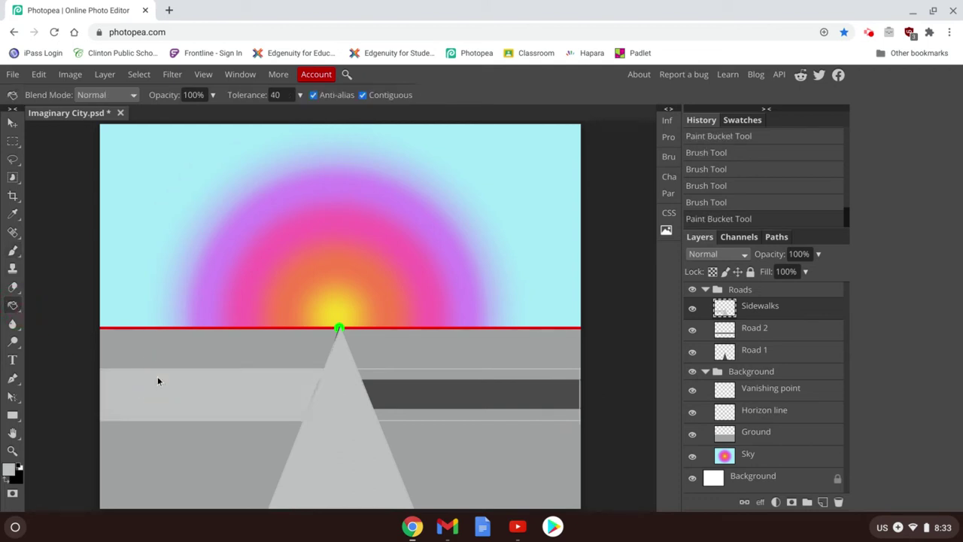
left_click(404, 383)
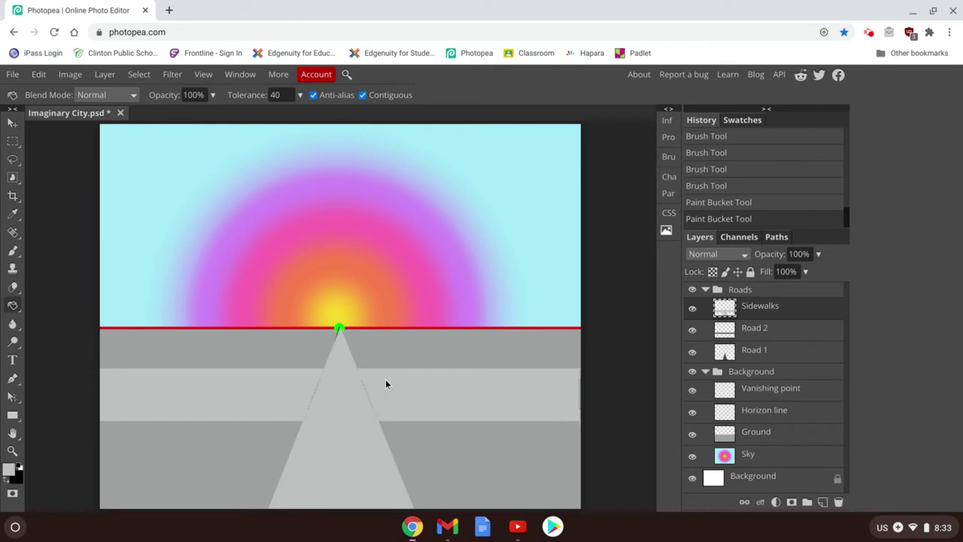
left_click(367, 394)
Move the Sidewalks layer below Road 1 within the Roads folder
left_click(9, 125)
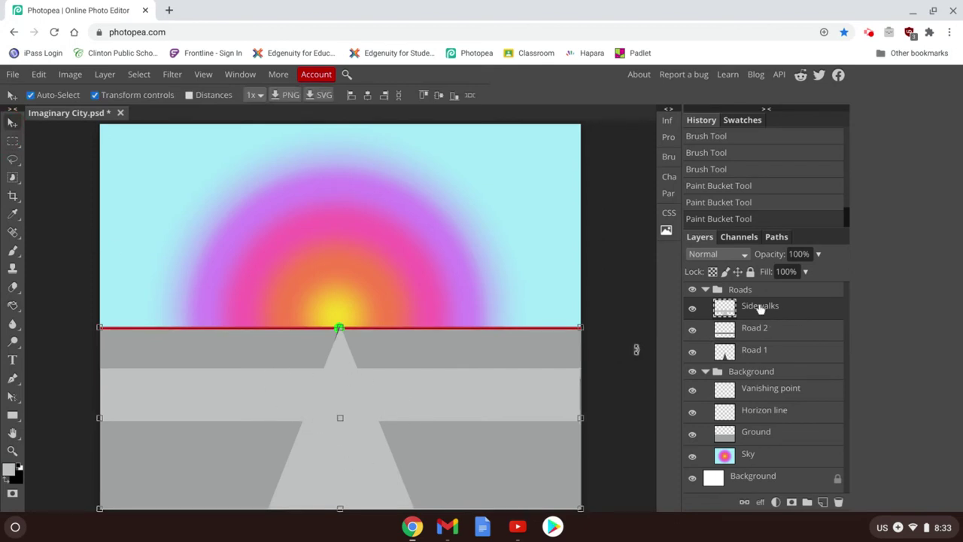
mouse_move(801, 305)
left_mouse_down()
mouse_move(807, 363)
mouse_move(803, 319)
left_mouse_up()
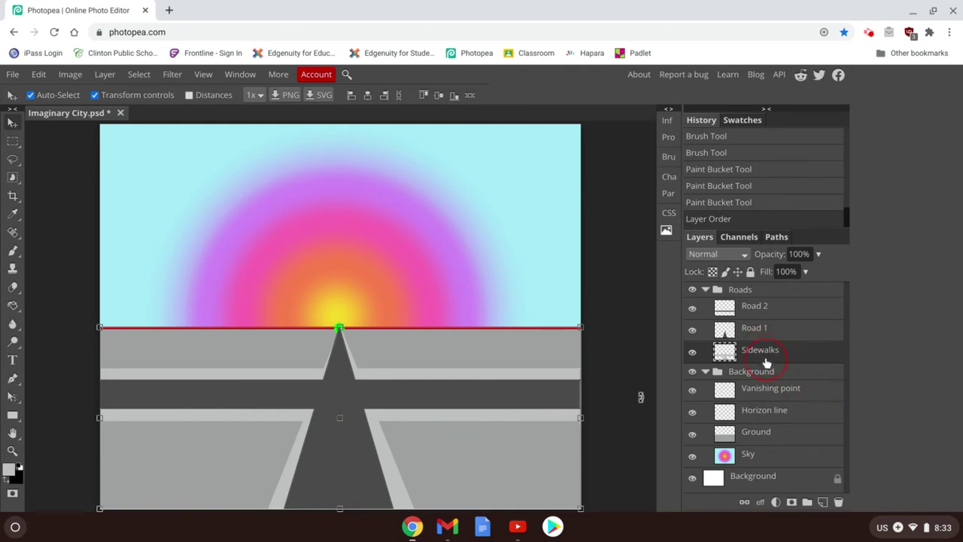
left_click(773, 304)
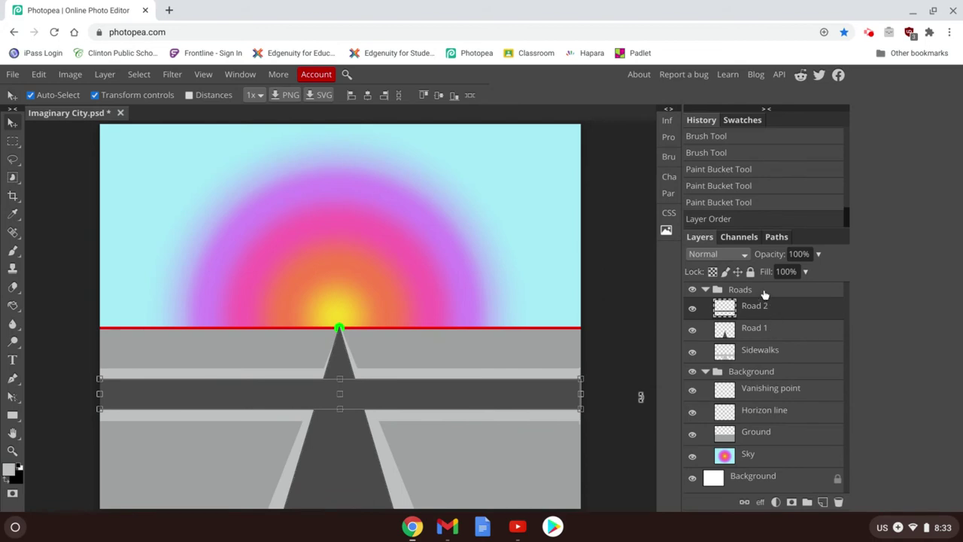
Add a new layer at the top of the Roads folder and name it Lines
left_click(764, 290)
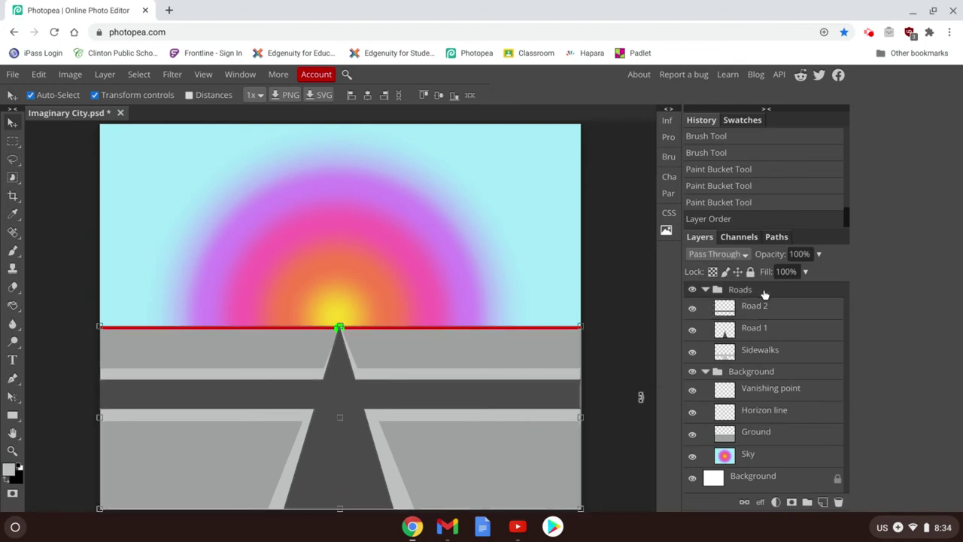
left_click(822, 501)
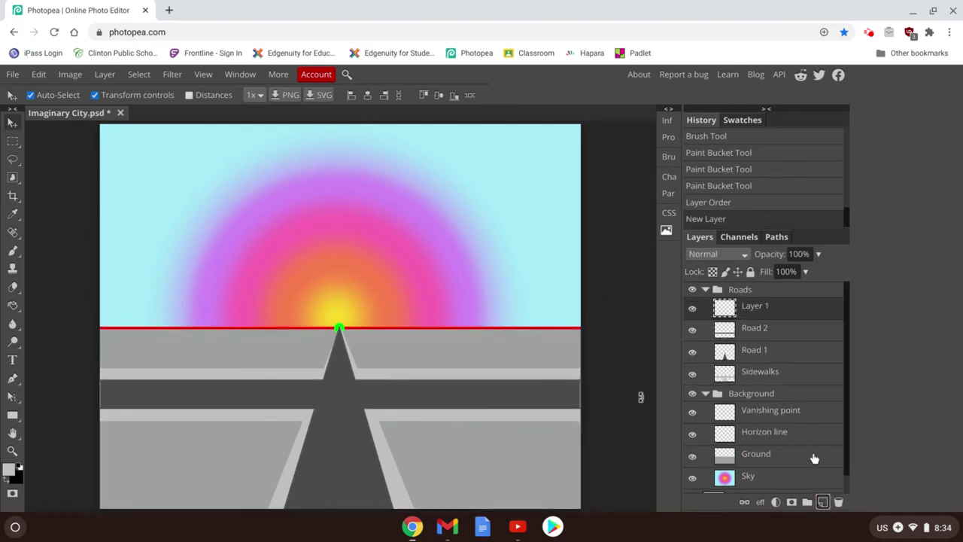
double_click(753, 306)
type("Lines")
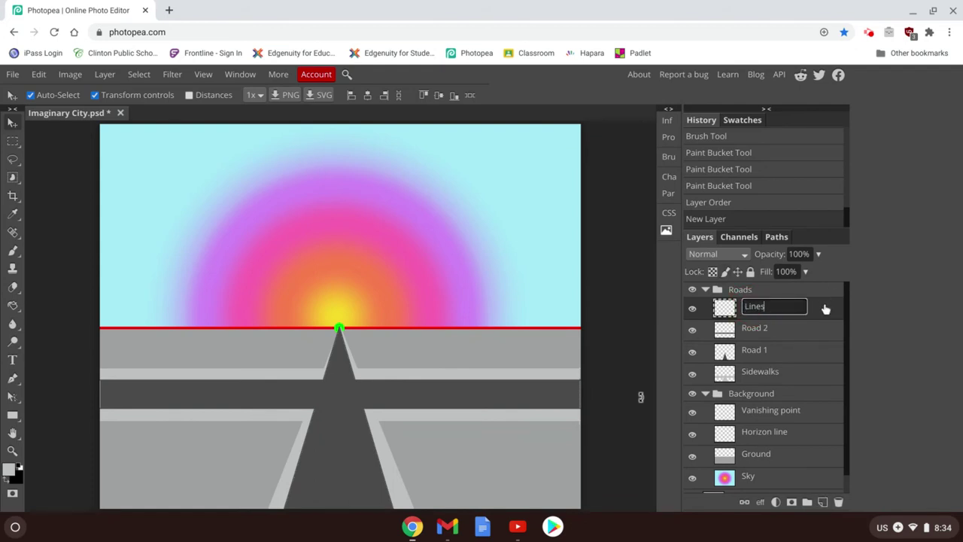
key("Return")
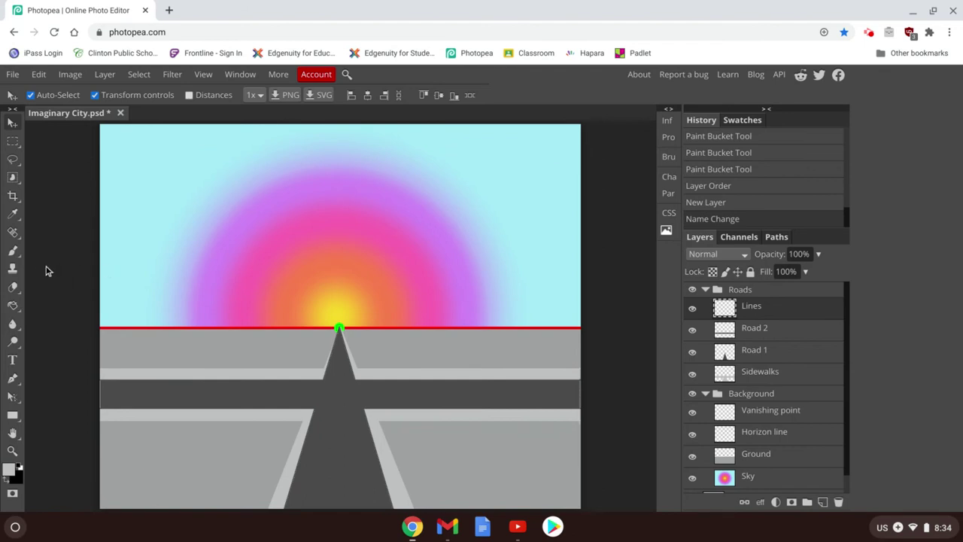
Choose the Brush tool and set the foreground colour to the yellow fadc23
left_click(12, 250)
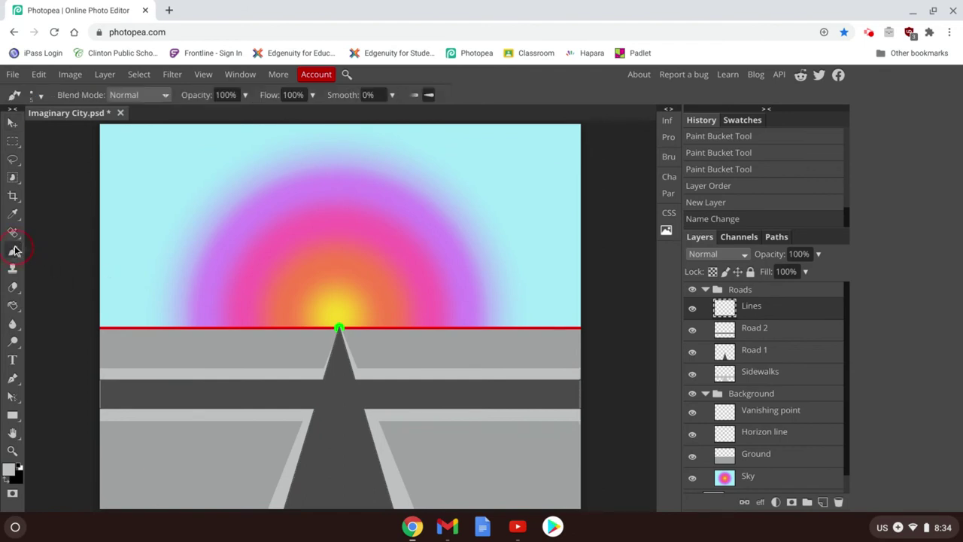
left_click(9, 468)
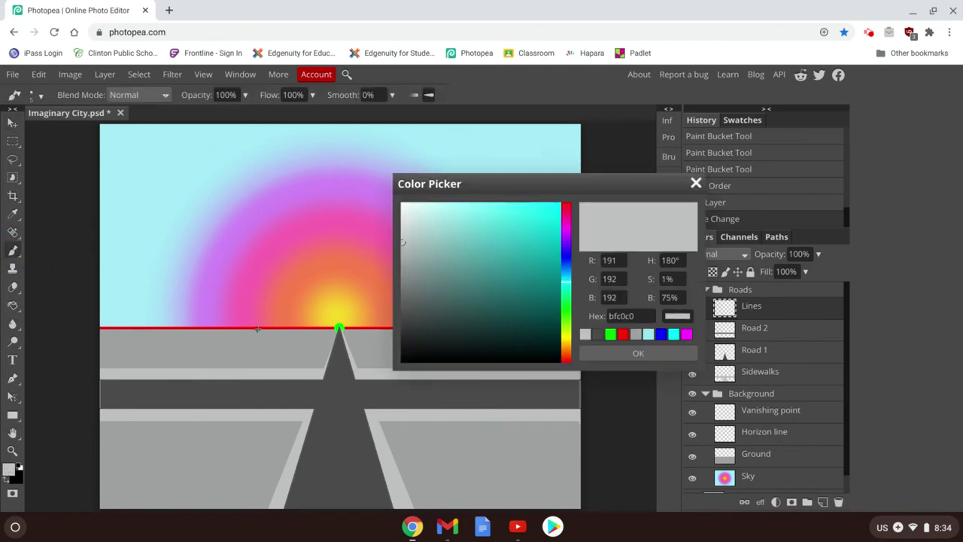
left_click(566, 338)
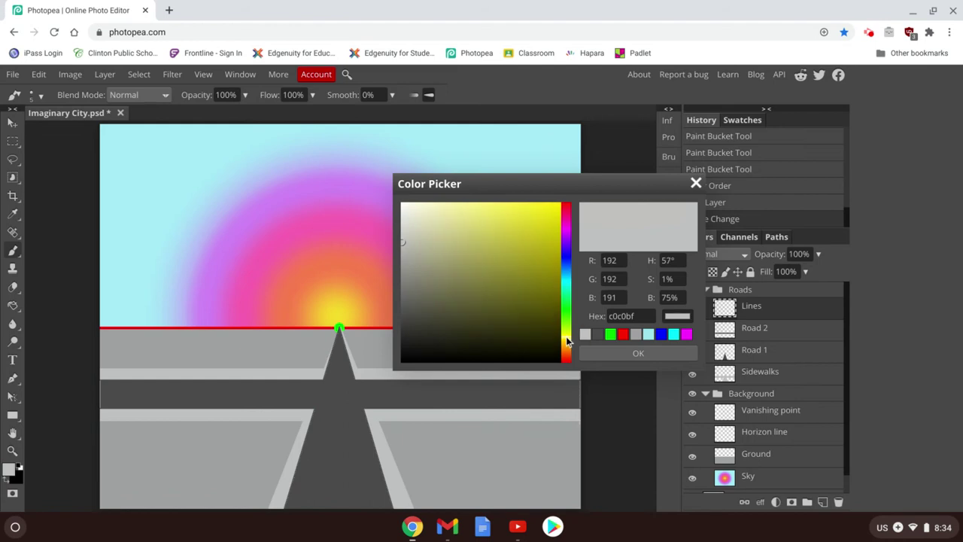
left_click(567, 341)
left_click(567, 337)
left_click(566, 339)
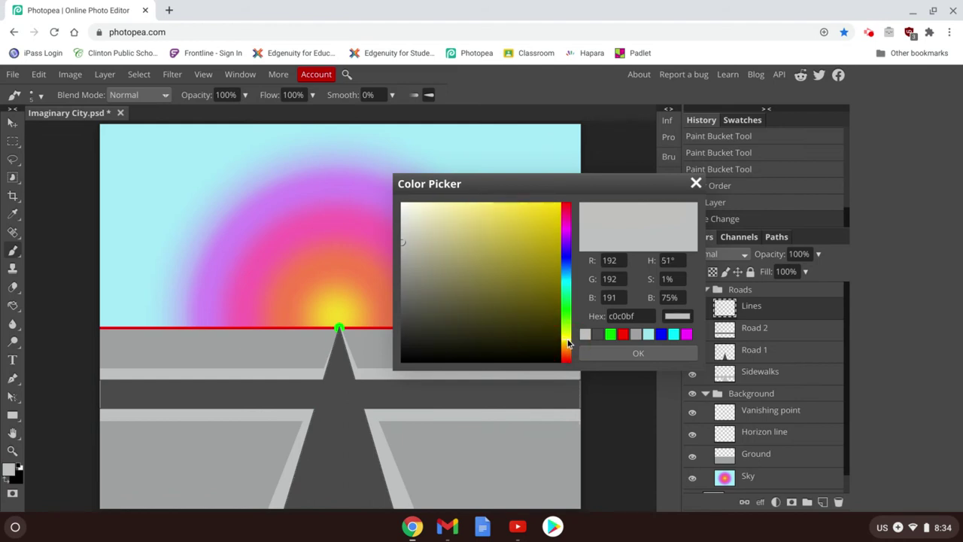
left_click(536, 206)
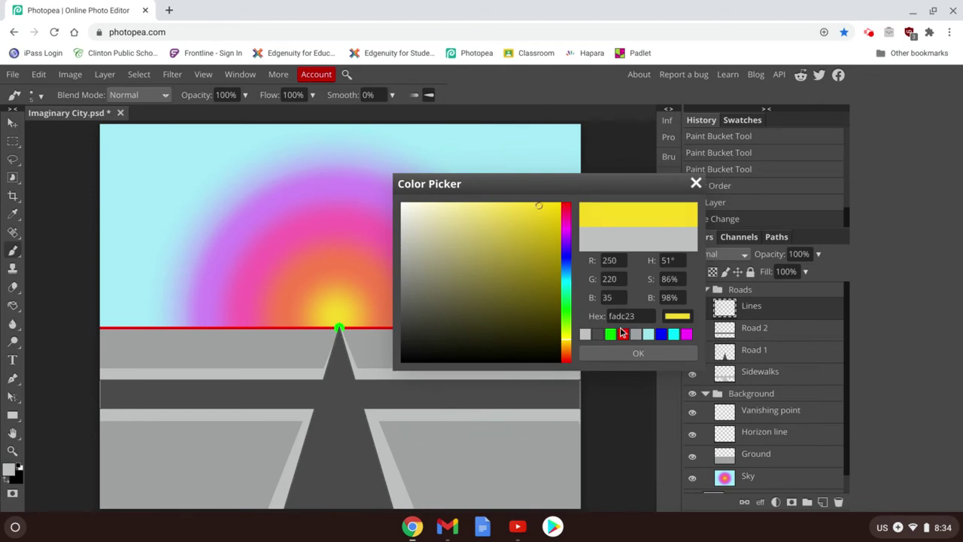
left_click(632, 353)
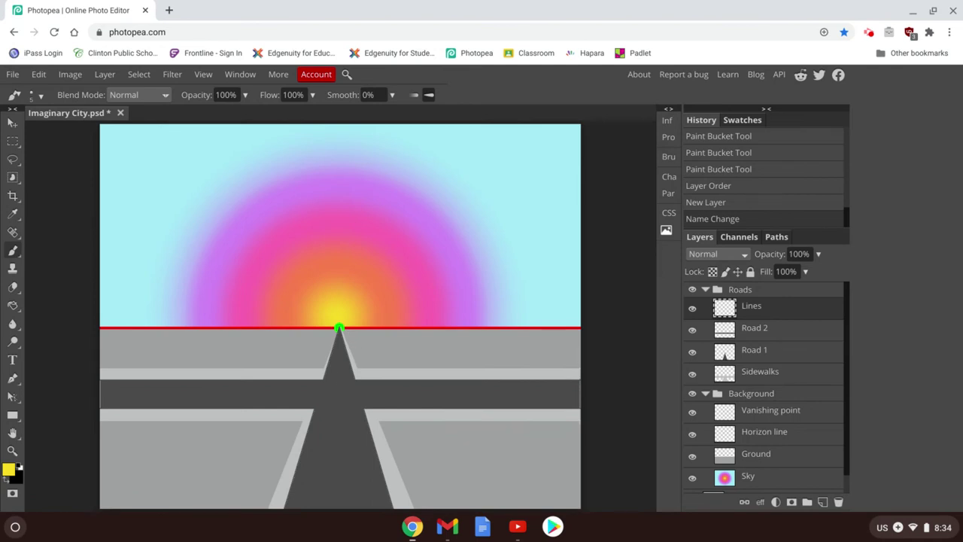
Outline a narrow yellow triangle on the Lines layer with straight brush strokes, from the vertical road's bottom centre up to the vanishing point
scroll(339, 338, "up", 2)
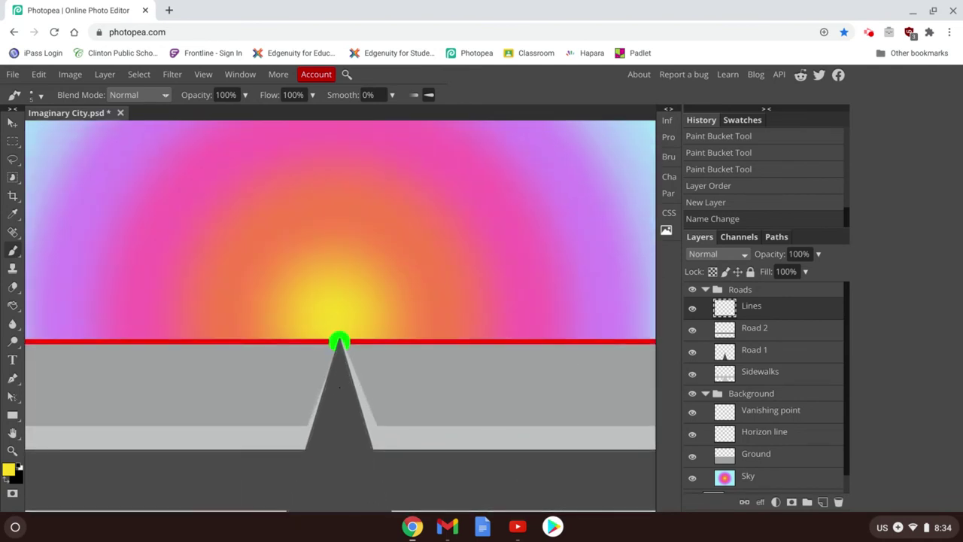
scroll(301, 331, "down", 6)
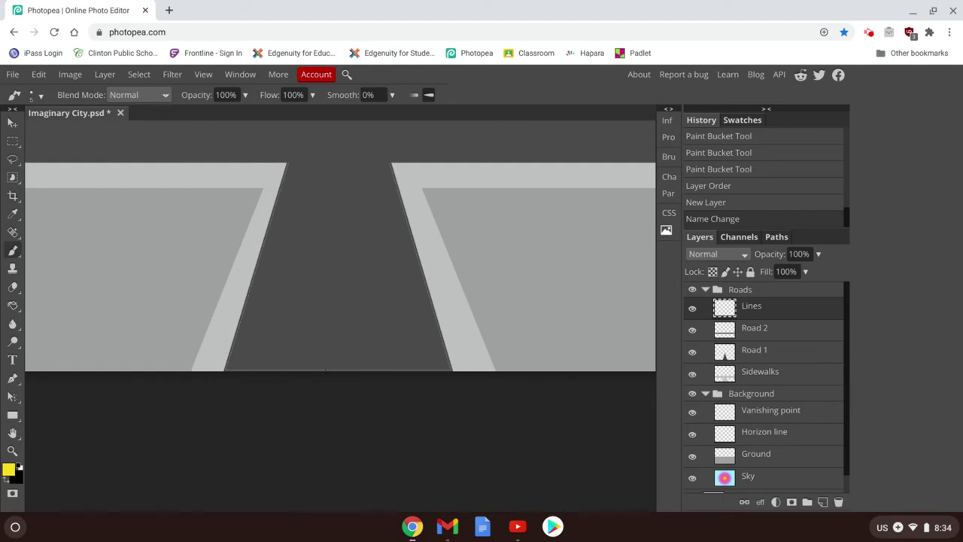
left_click_drag(326, 370, 343, 370)
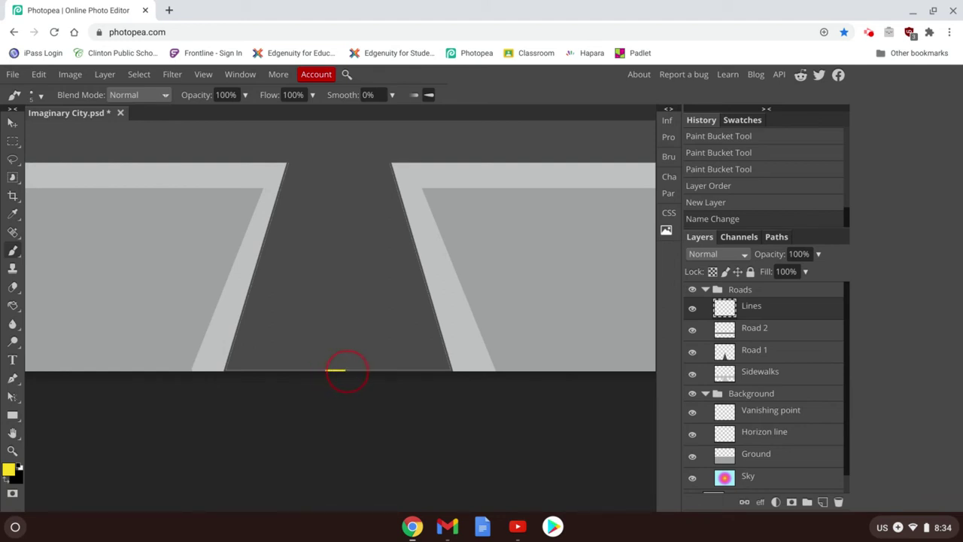
left_click_drag(350, 373, 351, 372)
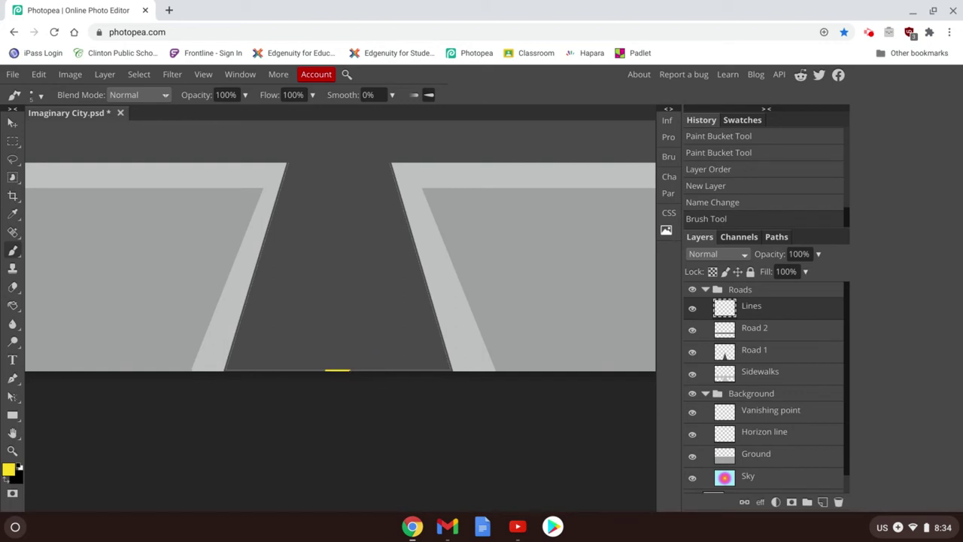
scroll(341, 316, "up", 5)
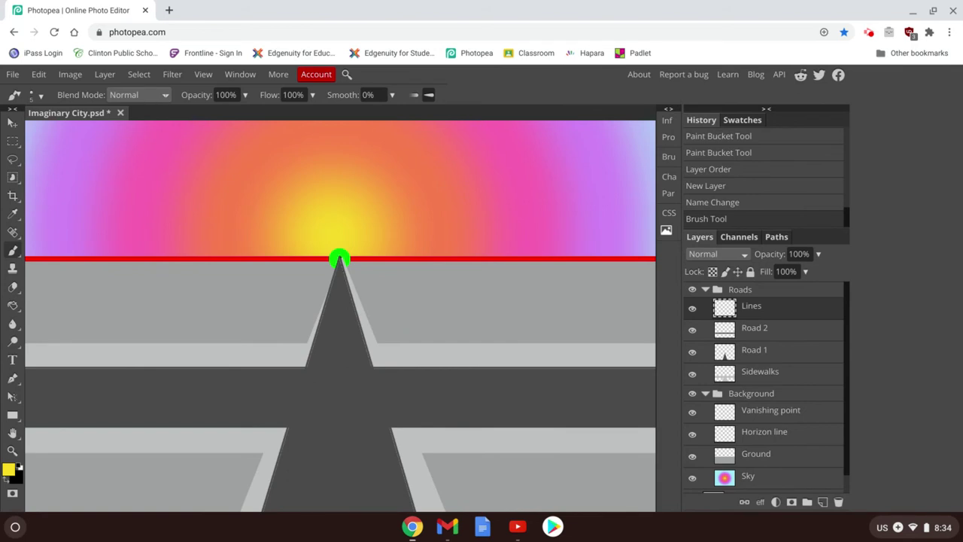
left_click(347, 510, "shift")
scroll(340, 316, "down", 5)
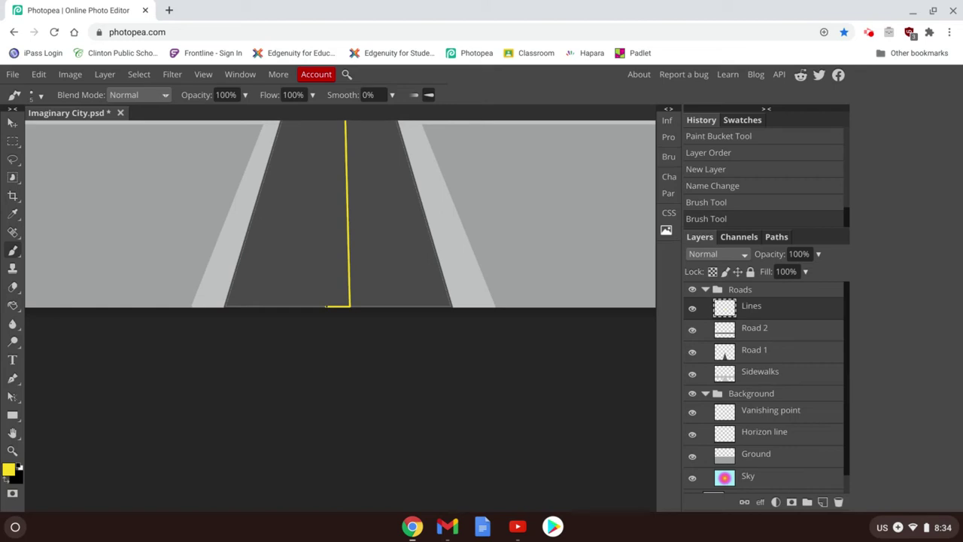
left_click(334, 122, "shift")
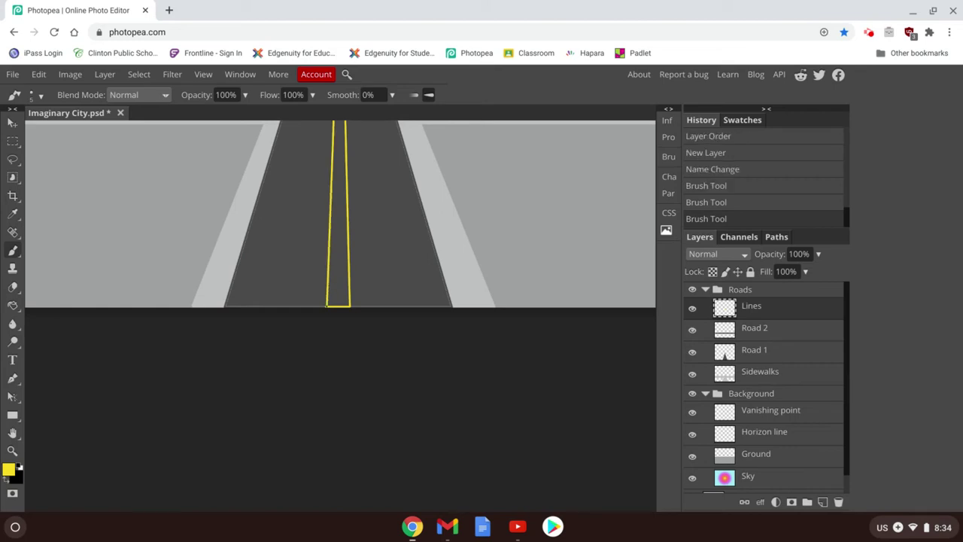
scroll(341, 316, "up", 5)
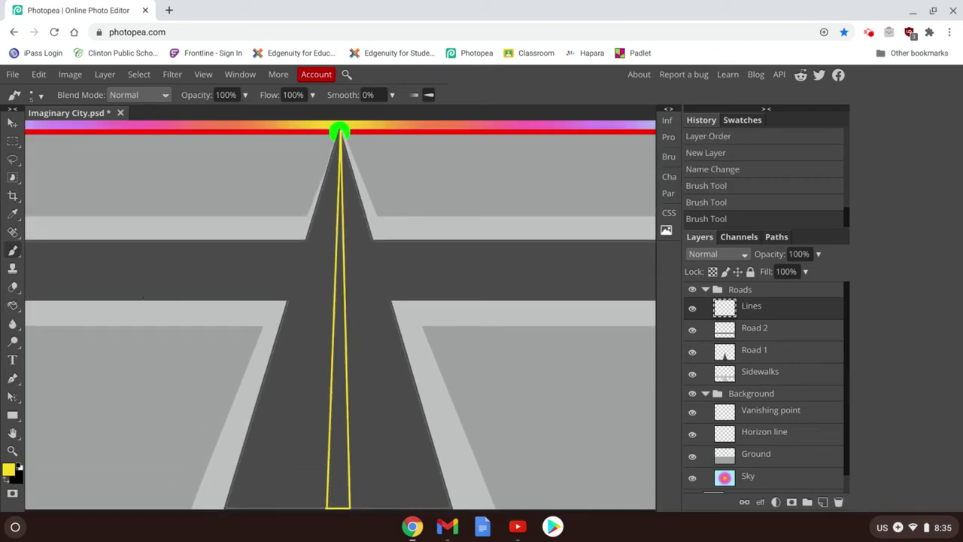
Fill the triangle outline and its leftover gaps with the yellow using the Paint Bucket tool
left_click(12, 307)
left_click(342, 461)
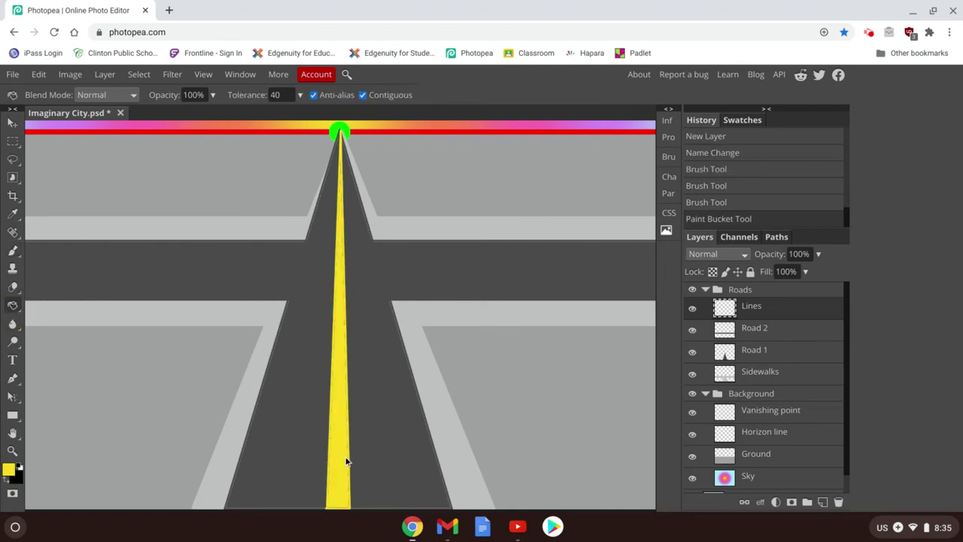
left_click(346, 454)
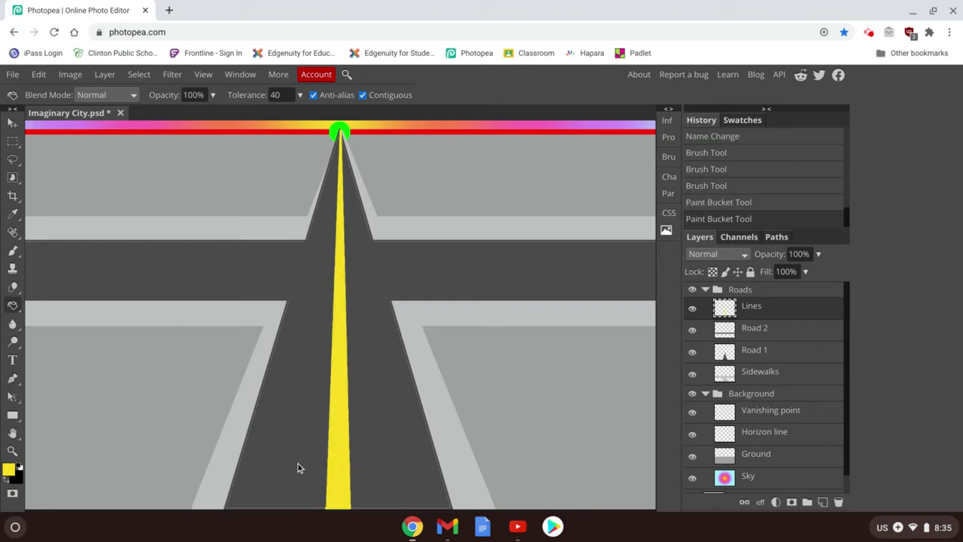
Erase a straight line up the middle of the yellow stripe to the vanishing point, splitting it into two lines
left_click(14, 290)
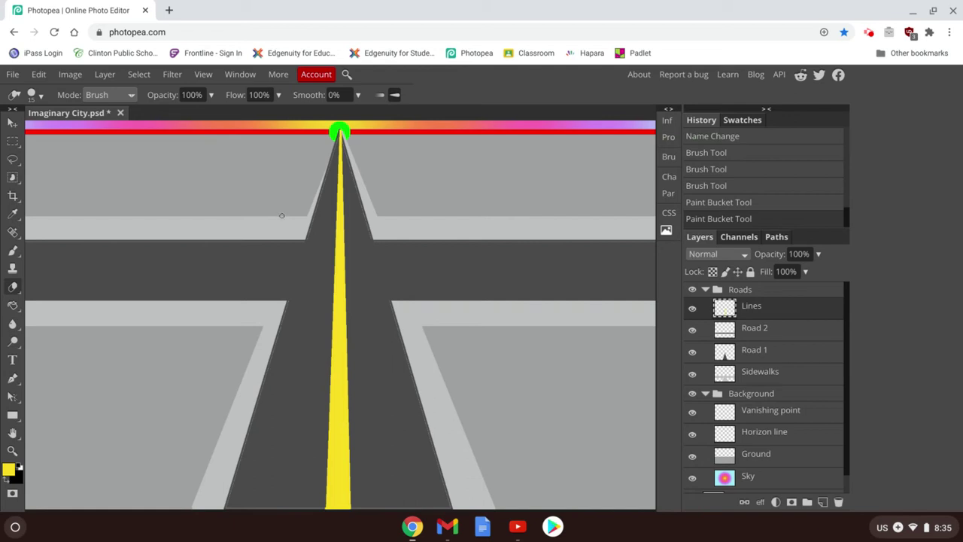
scroll(279, 210, "down", 1)
scroll(340, 298, "down", 1)
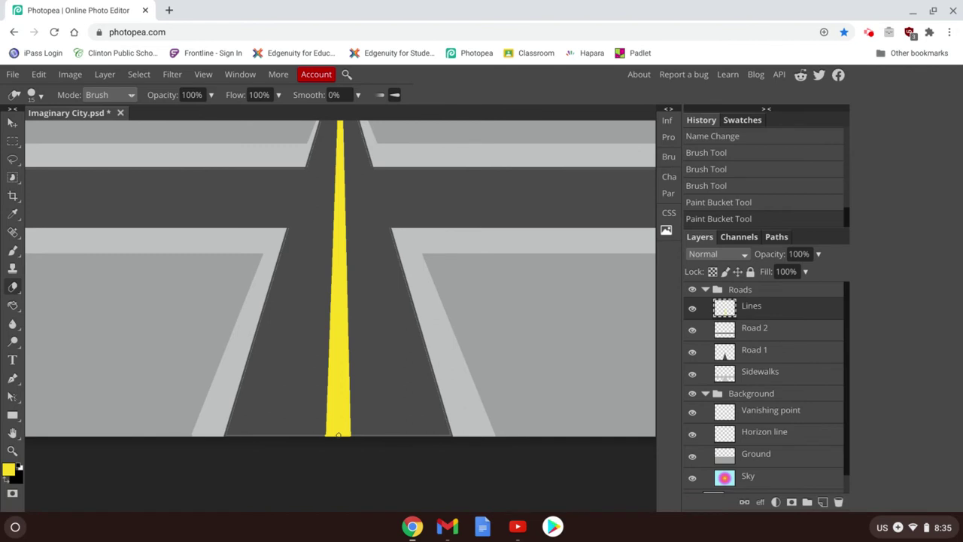
left_click(338, 435)
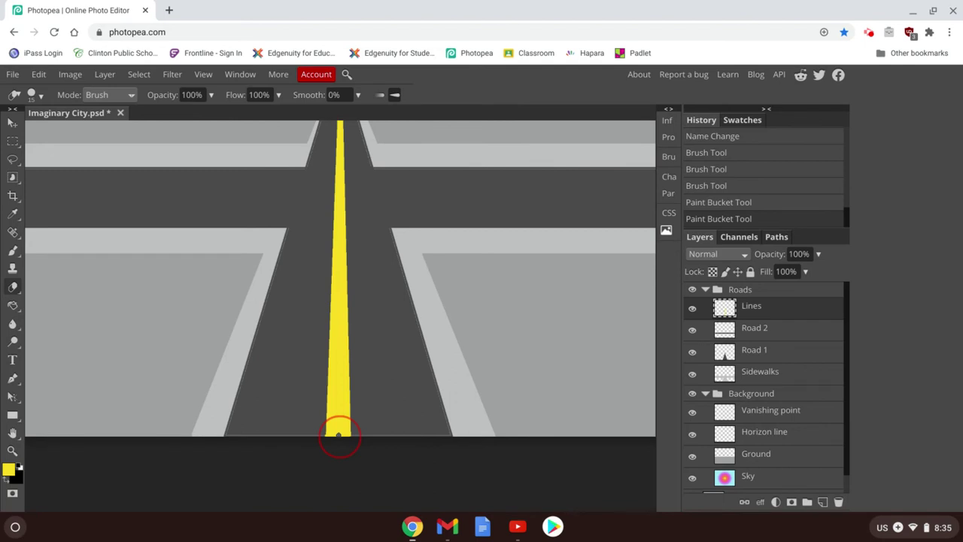
left_click_drag(339, 435, 366, 157)
Erase the tip of the yellow lines just below the vanishing point
scroll(364, 220, "up", 3)
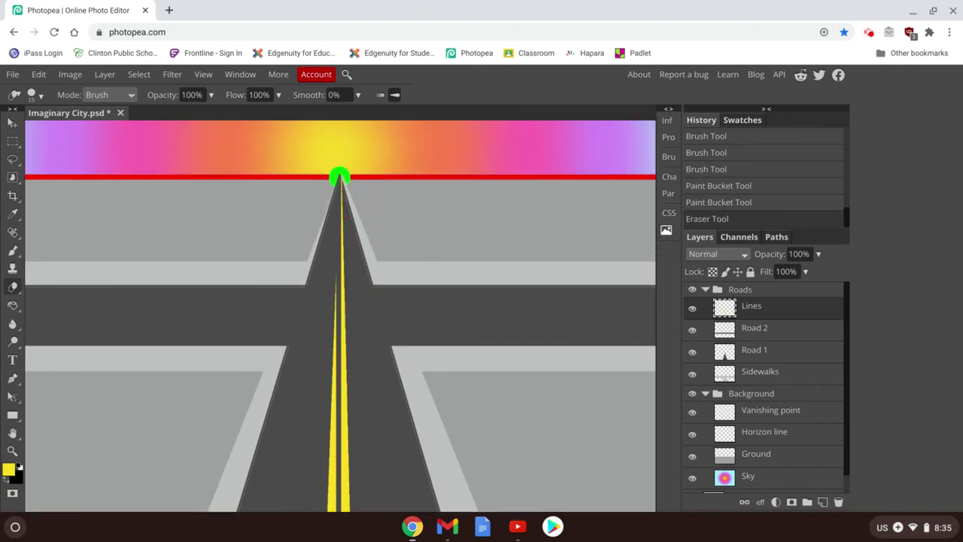
scroll(410, 329, "down", 3)
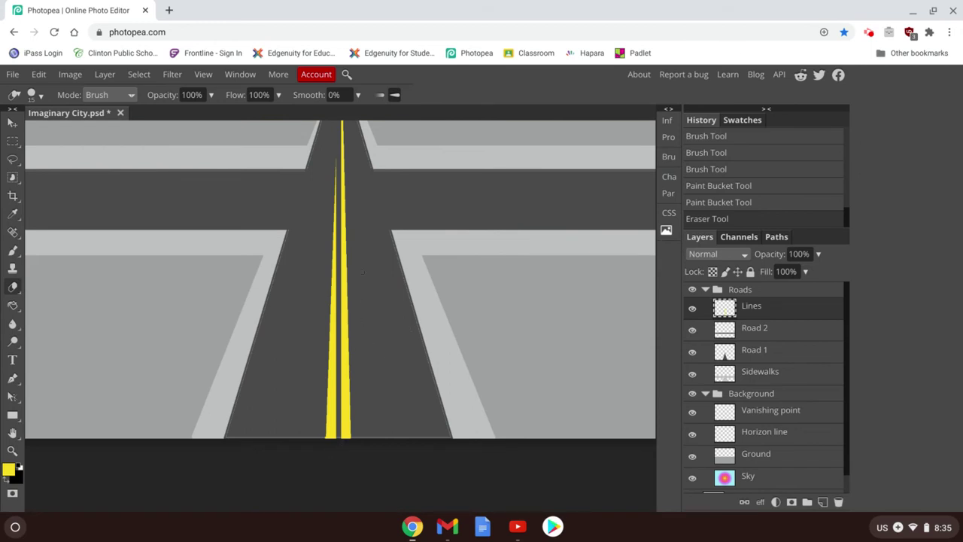
scroll(363, 272, "up", 3)
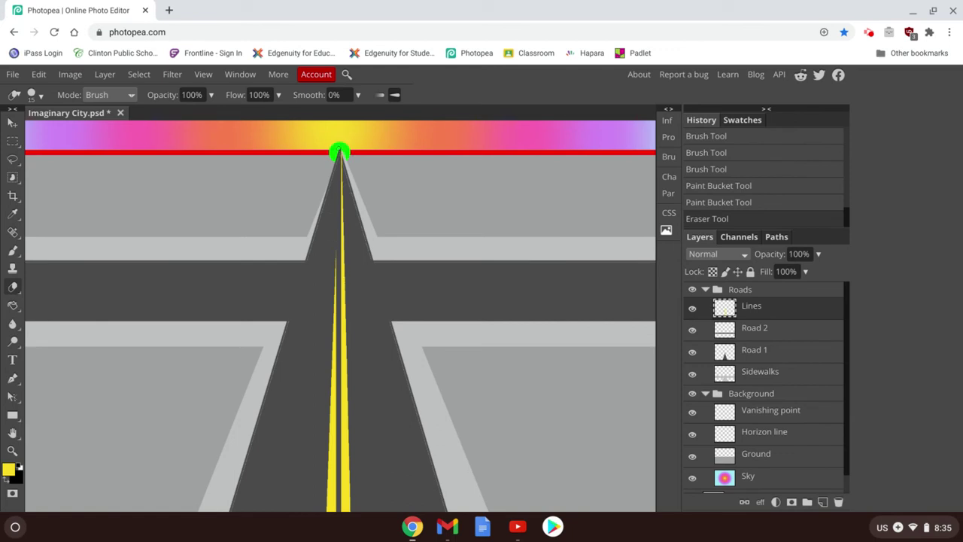
left_click_drag(339, 171, 338, 151)
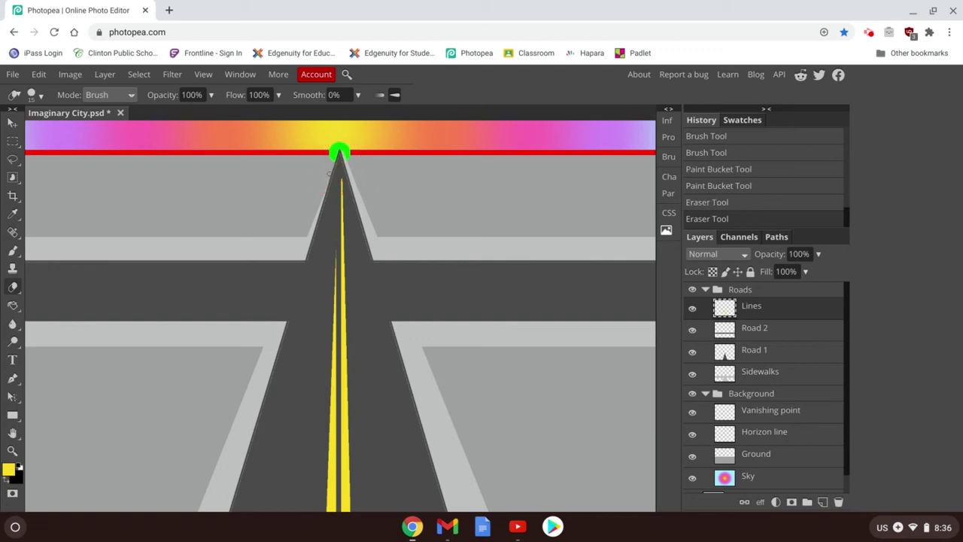
Set the Brush size to 11 px and paint a straight horizontal yellow line along the cross road's middle, edge to edge
scroll(362, 323, "down", 1)
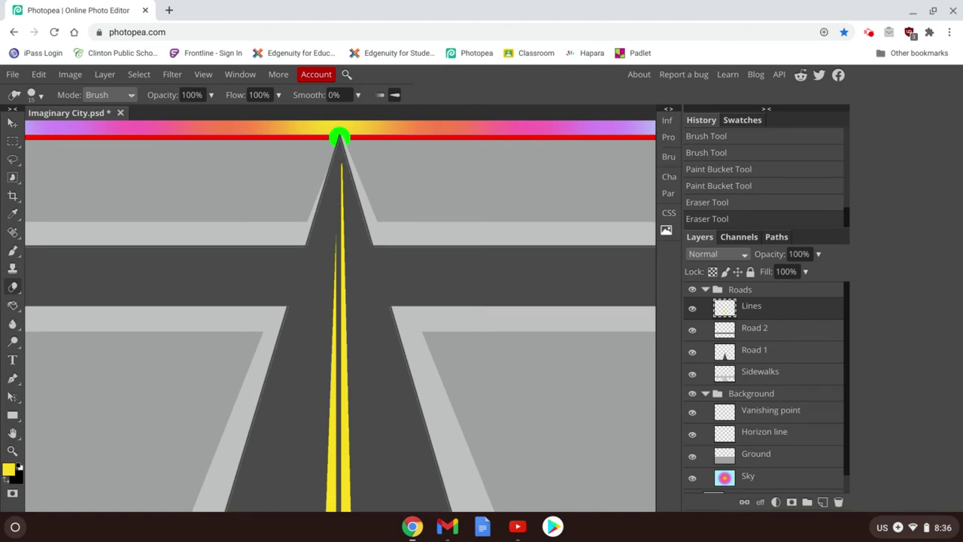
key("ctrl+minus")
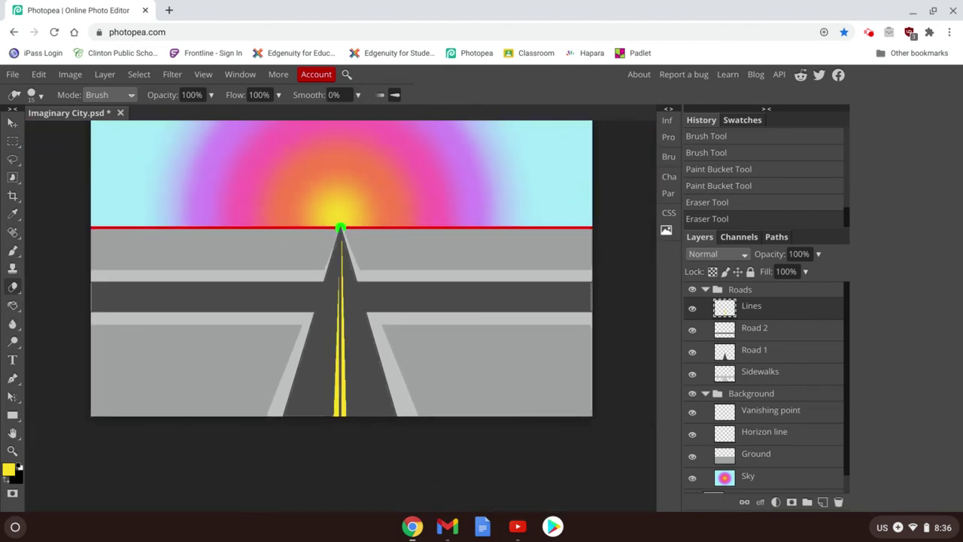
scroll(360, 337, "up", 5)
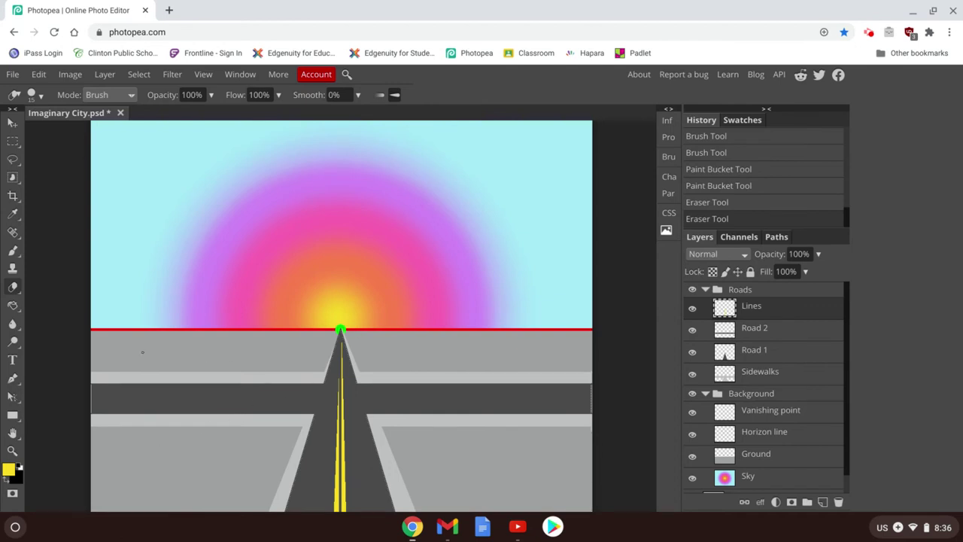
left_click(12, 252)
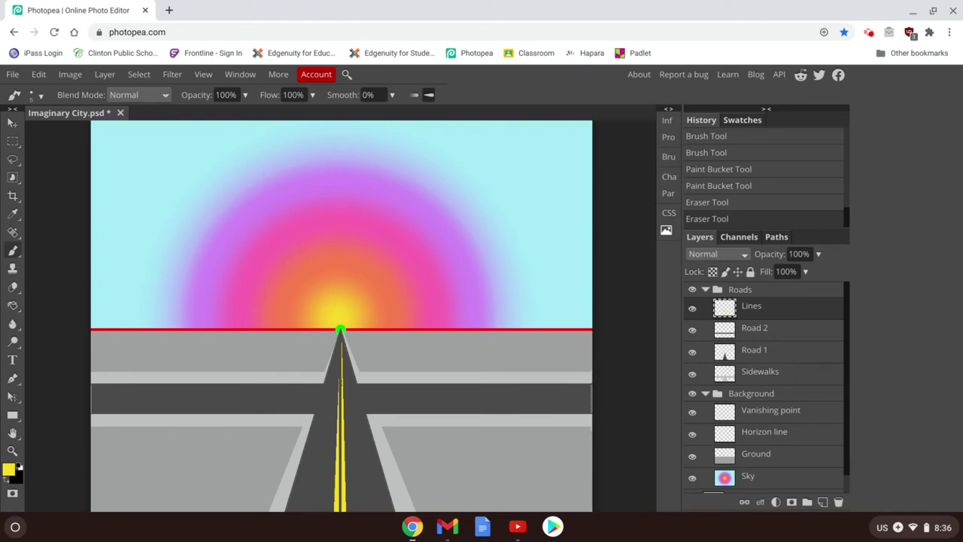
scroll(340, 329, "up", 3)
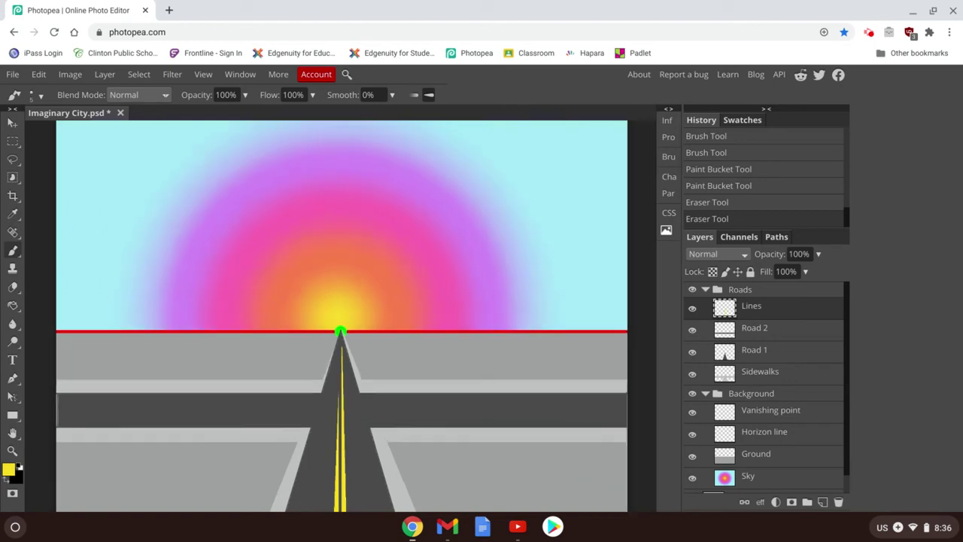
scroll(341, 316, "down", 3)
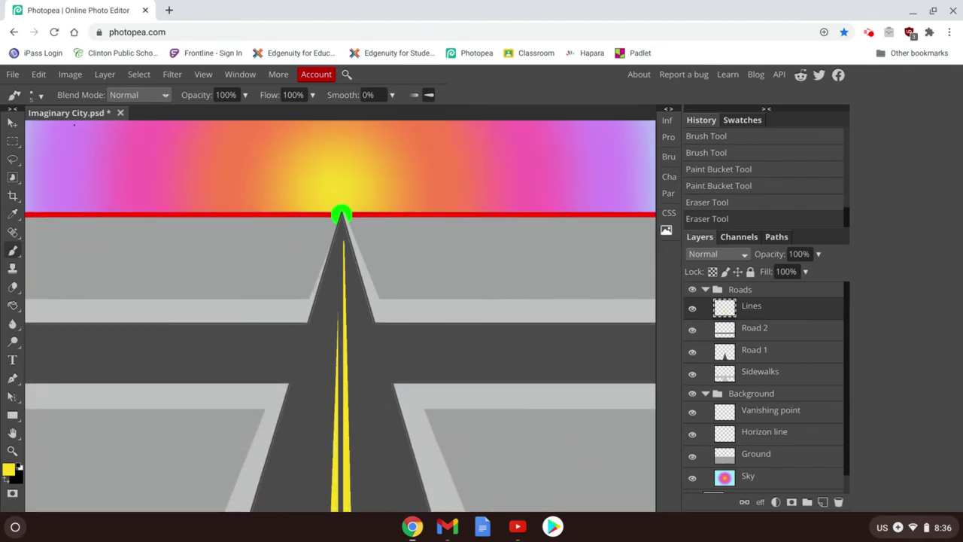
left_click(35, 94)
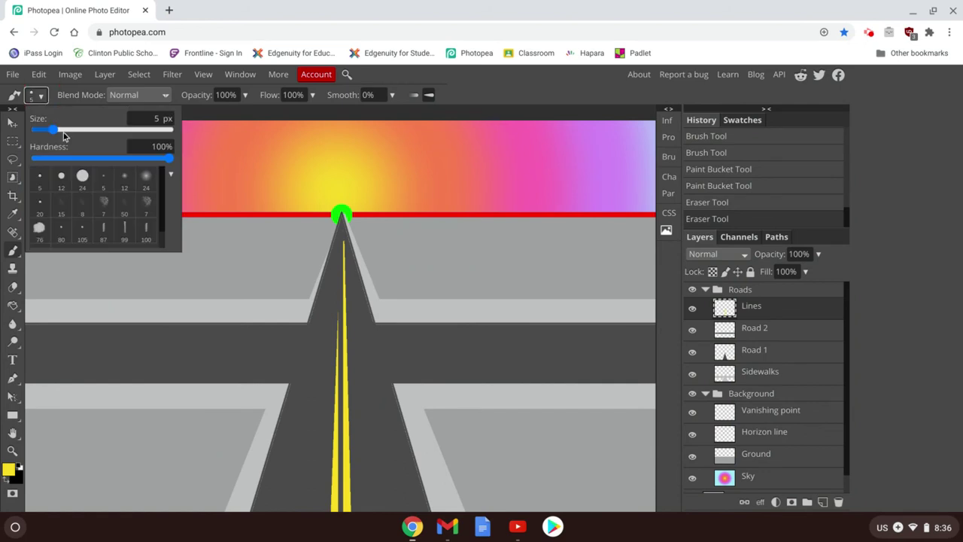
left_click(54, 131)
left_click_drag(55, 136, 58, 134)
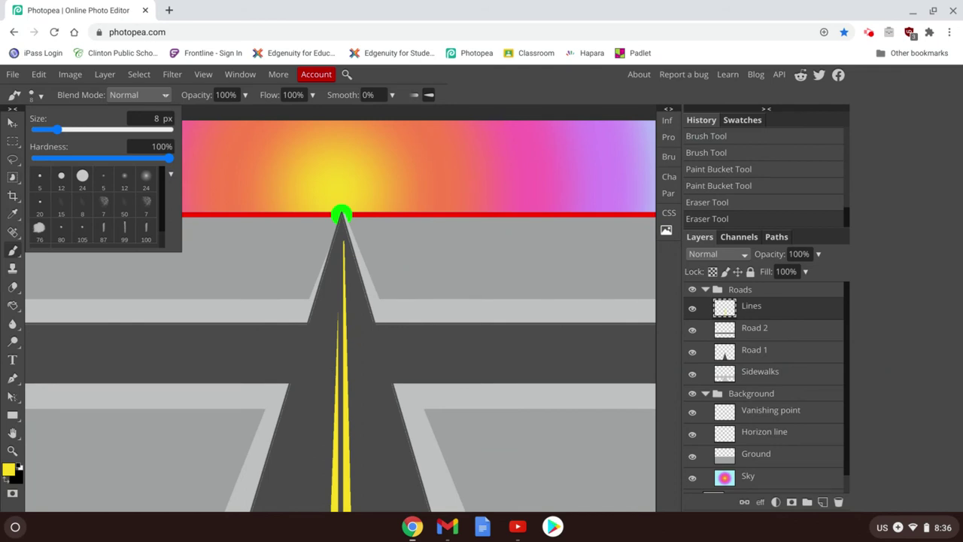
left_click_drag(58, 132, 60, 132)
scroll(341, 215, "right", 5)
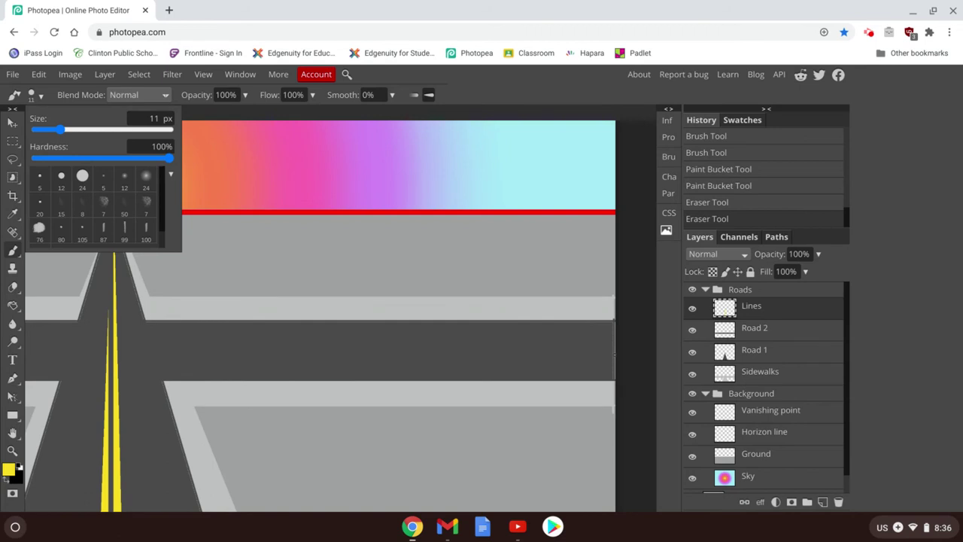
mouse_move(613, 355)
left_mouse_down()
mouse_move(189, 366)
mouse_move(5, 353)
mouse_move(66, 366)
left_mouse_up()
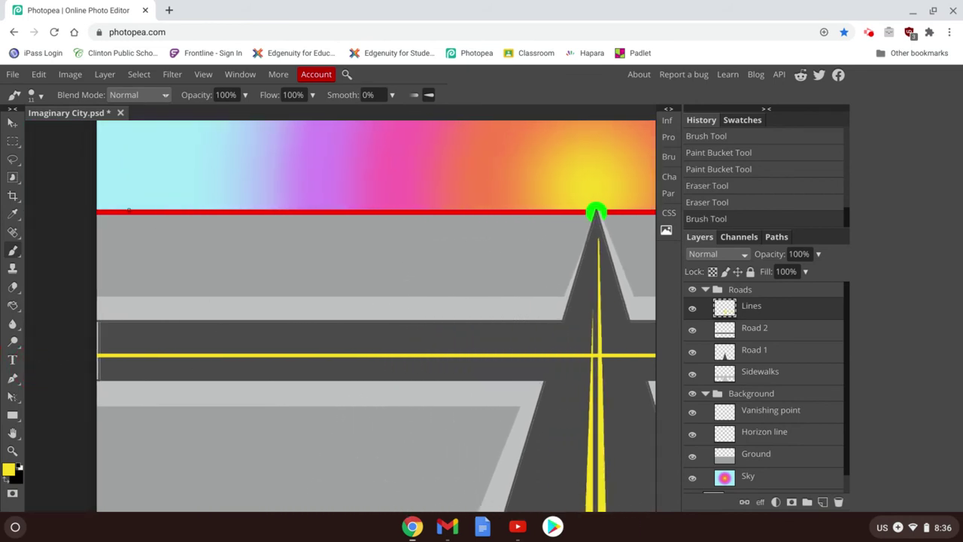
Set the Brush size to 8 px and paint a second straight yellow line just above the first across the cross road
left_click(33, 95)
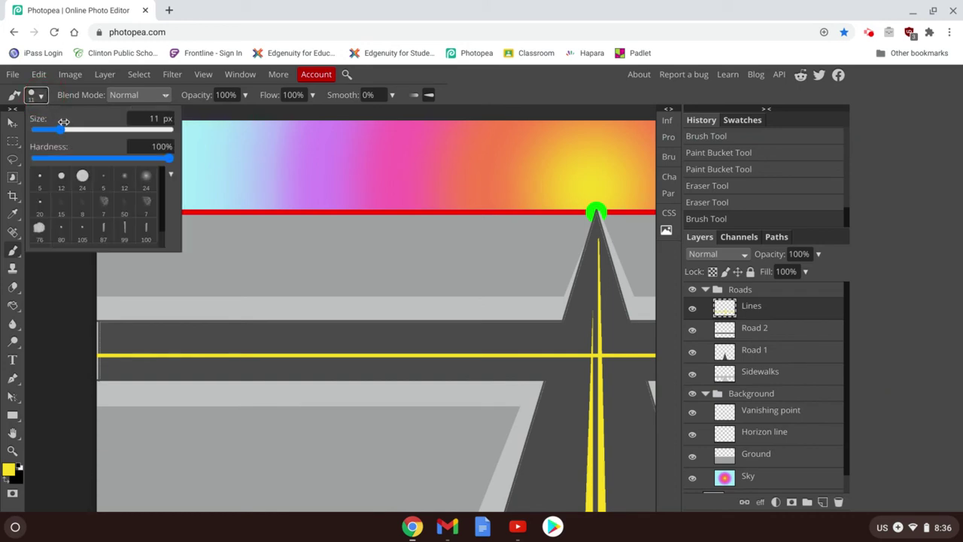
left_click_drag(65, 133, 61, 133)
left_click(98, 351)
mouse_move(104, 351)
left_mouse_down()
mouse_move(499, 380)
mouse_move(710, 420)
mouse_move(775, 418)
left_mouse_up()
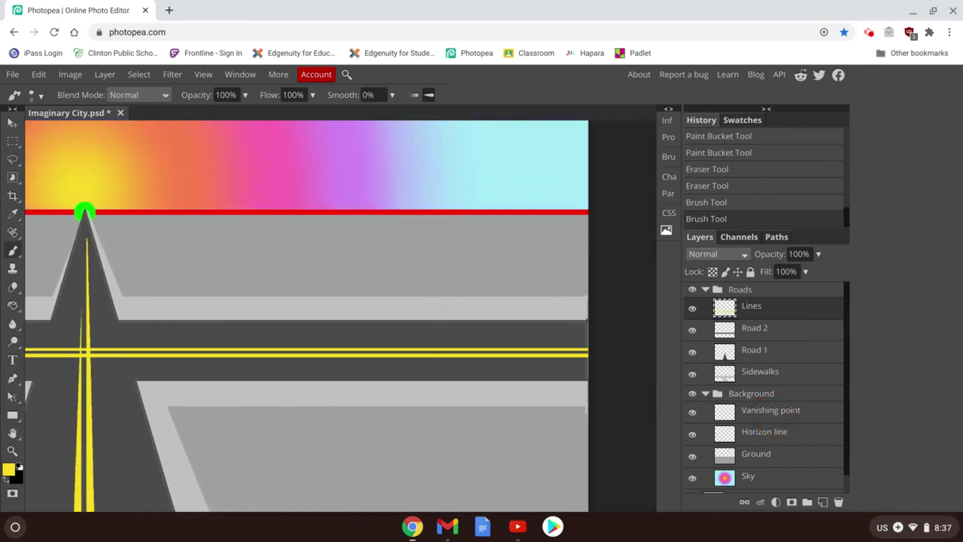
Set the Eraser size to 73 px and erase the yellow lines where they cross in the middle of the intersection
scroll(336, 366, "right", 1)
scroll(336, 365, "left", 5)
scroll(336, 366, "left", 1)
scroll(335, 366, "right", 1)
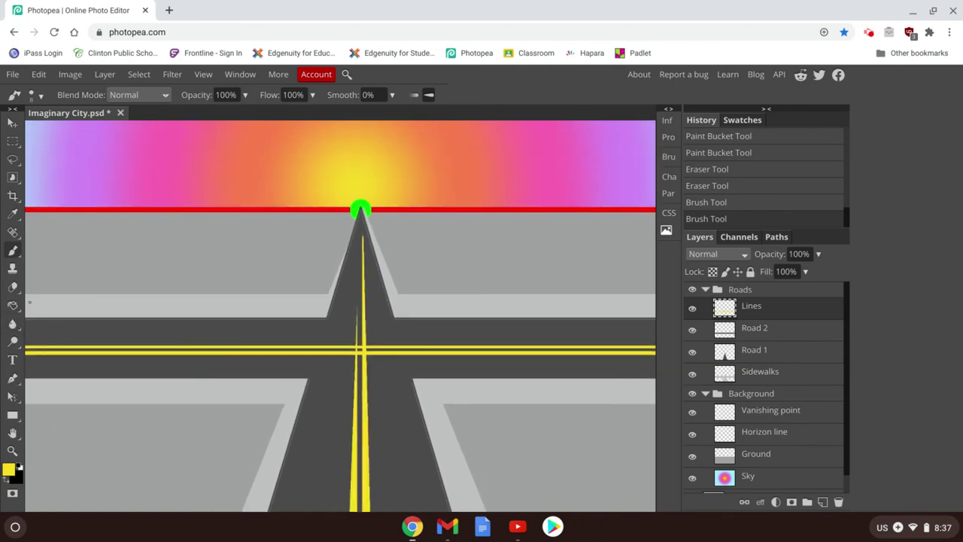
left_click(12, 287)
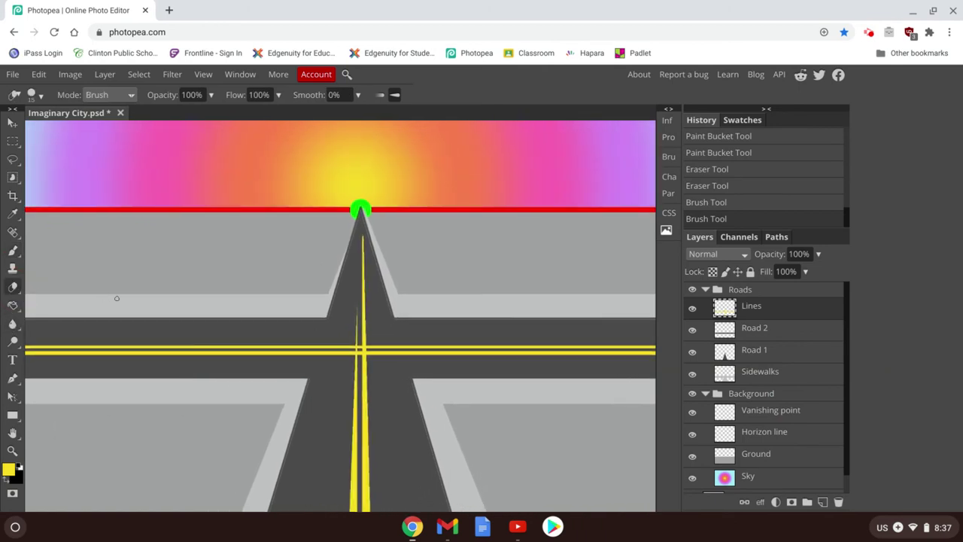
left_click(40, 95)
left_click_drag(63, 129, 86, 129)
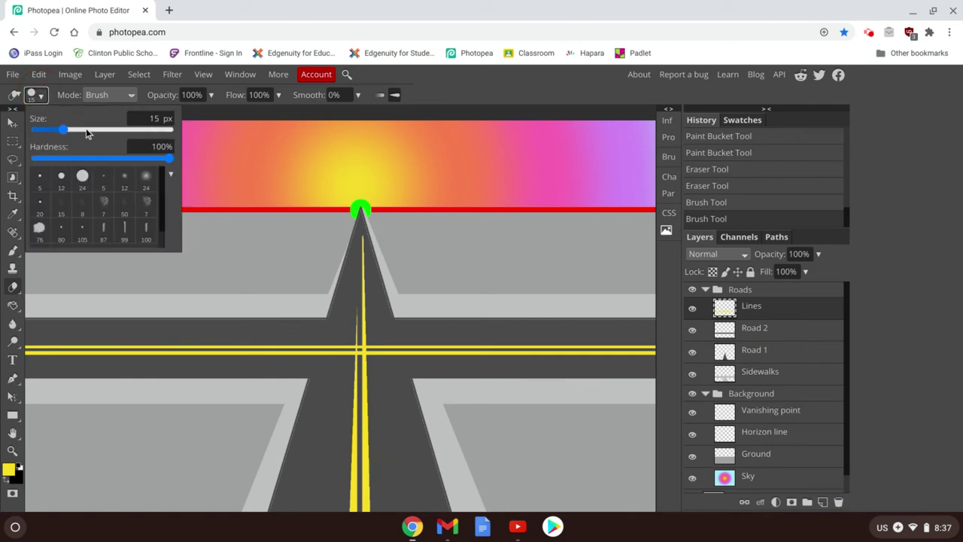
left_click(360, 342)
mouse_move(360, 343)
left_mouse_down()
mouse_move(359, 359)
mouse_move(341, 341)
mouse_move(334, 354)
mouse_move(339, 344)
mouse_move(362, 344)
mouse_move(389, 356)
mouse_move(383, 335)
left_mouse_up()
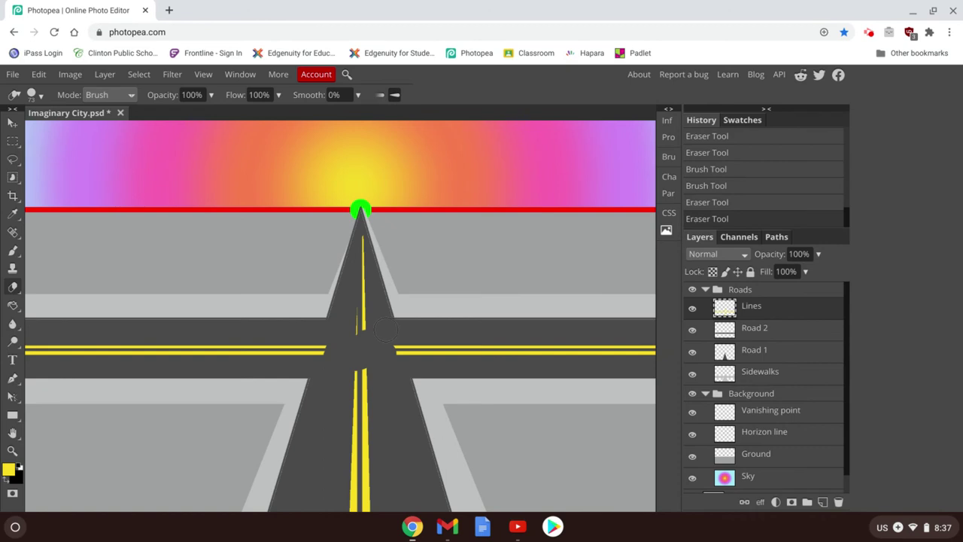
Erase the remaining yellow line ends inside the intersection, trimming the lines back on all four sides
left_click(386, 329)
mouse_move(386, 329)
left_mouse_down()
mouse_move(316, 333)
mouse_move(340, 342)
left_mouse_up()
mouse_move(369, 363)
left_mouse_down()
mouse_move(329, 371)
mouse_move(325, 354)
left_mouse_up()
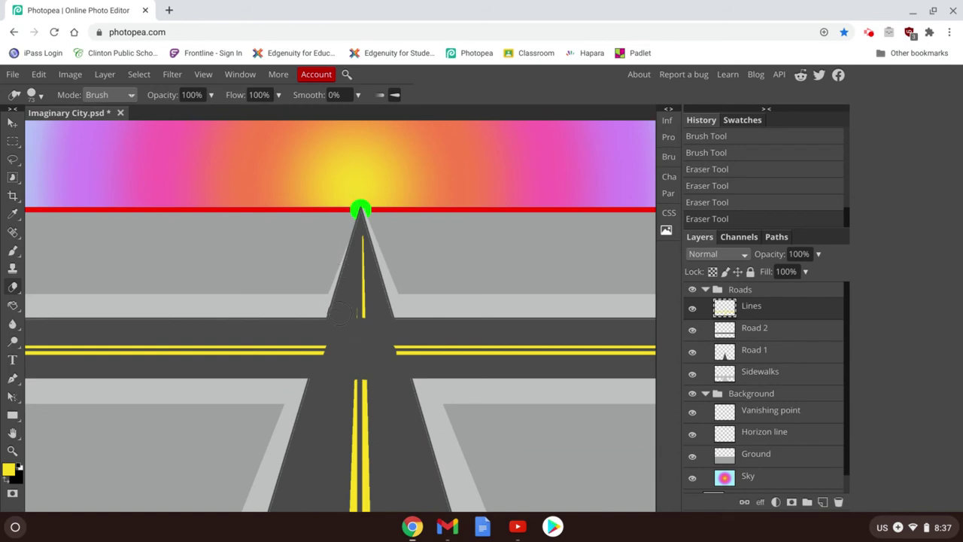
left_click(325, 352)
left_click(321, 348)
left_click(393, 347)
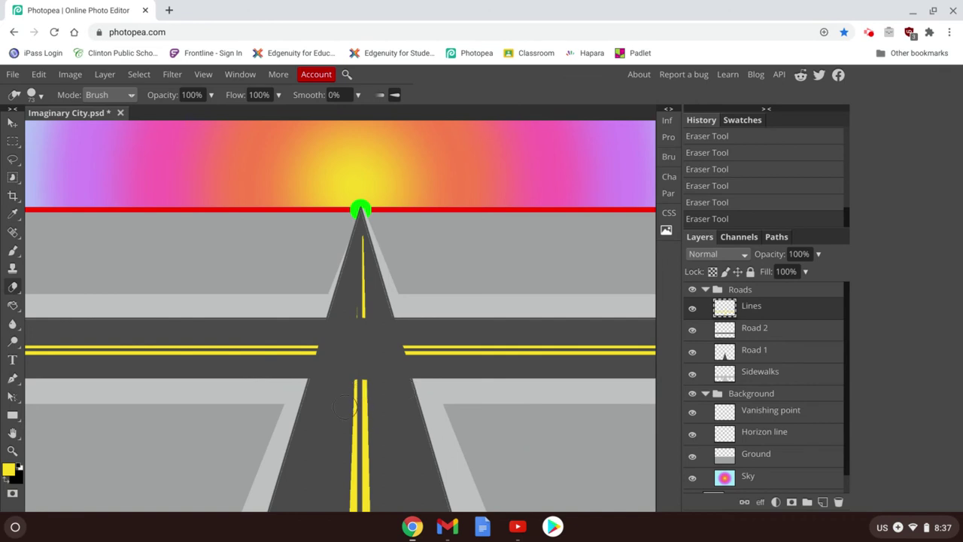
Add a new layer above Lines in the Roads folder and name it Crosswalks
scroll(344, 407, "down", 2)
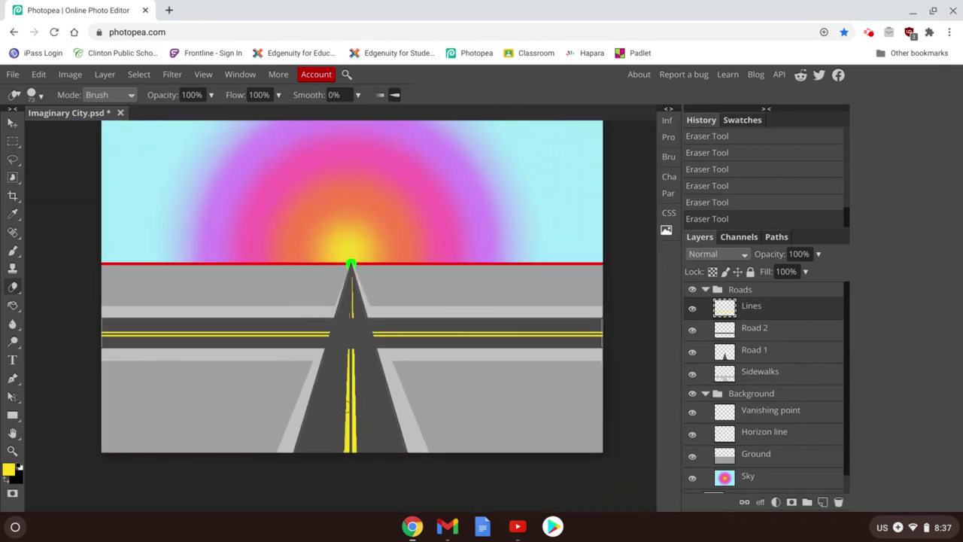
scroll(331, 384, "up", 4)
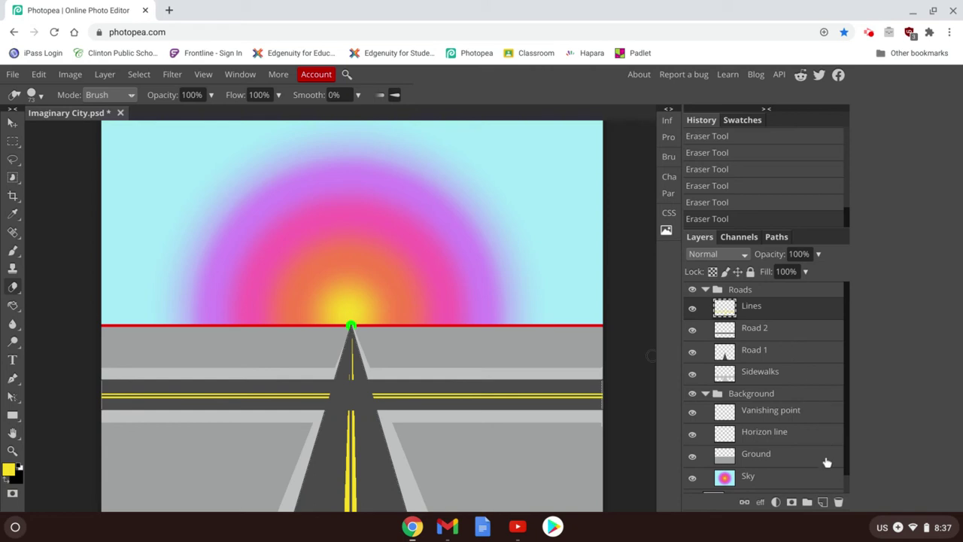
left_click(823, 502)
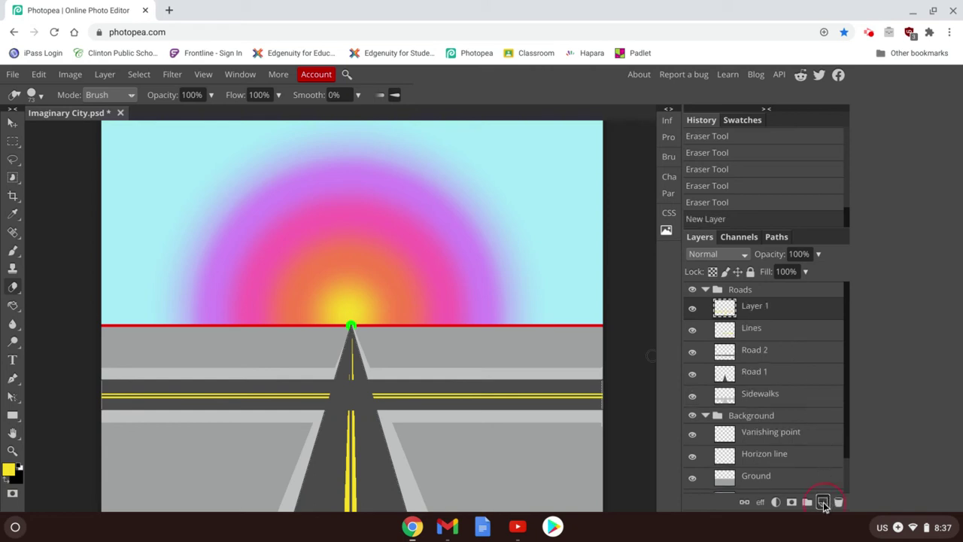
double_click(749, 307)
type("C")
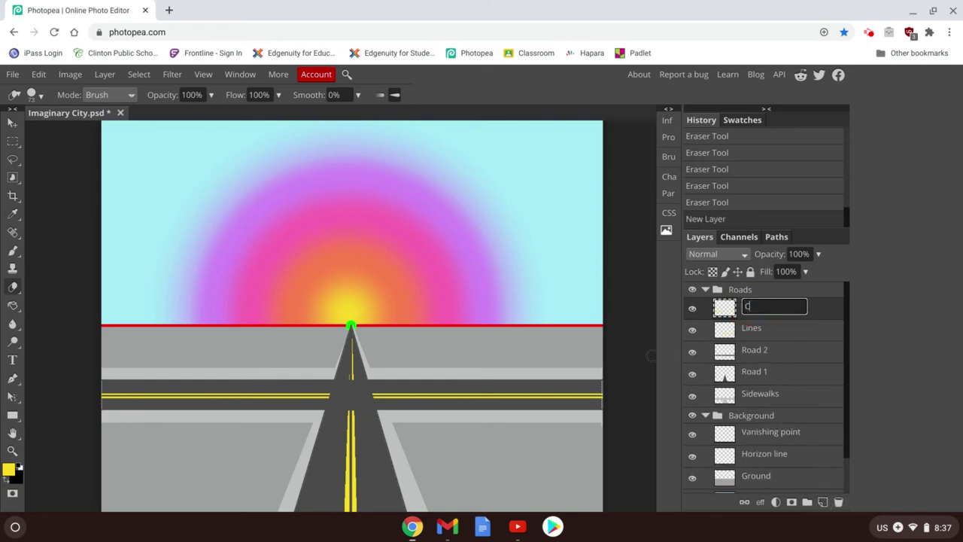
type("rosswalks")
left_click(837, 315)
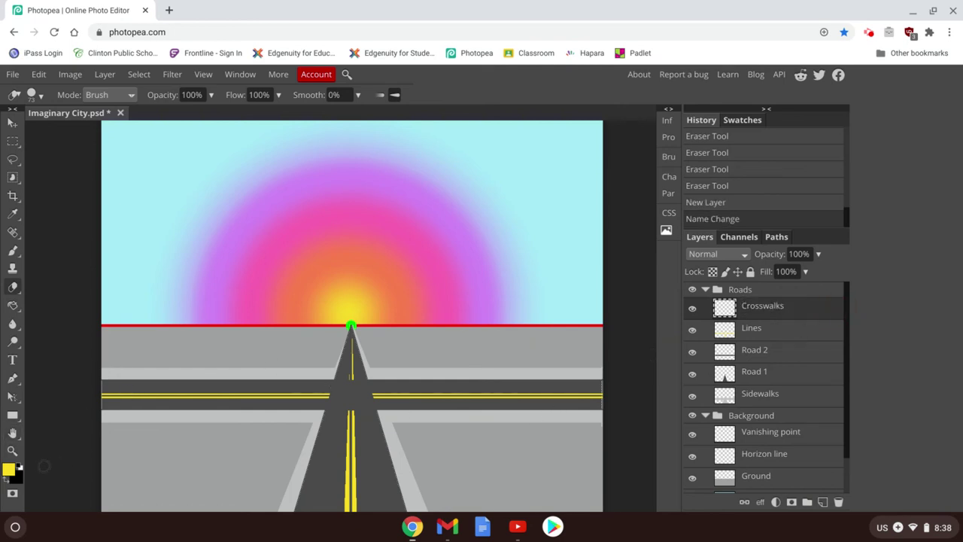
Set the foreground colour to the near-white #fbfbf9
left_click(8, 470)
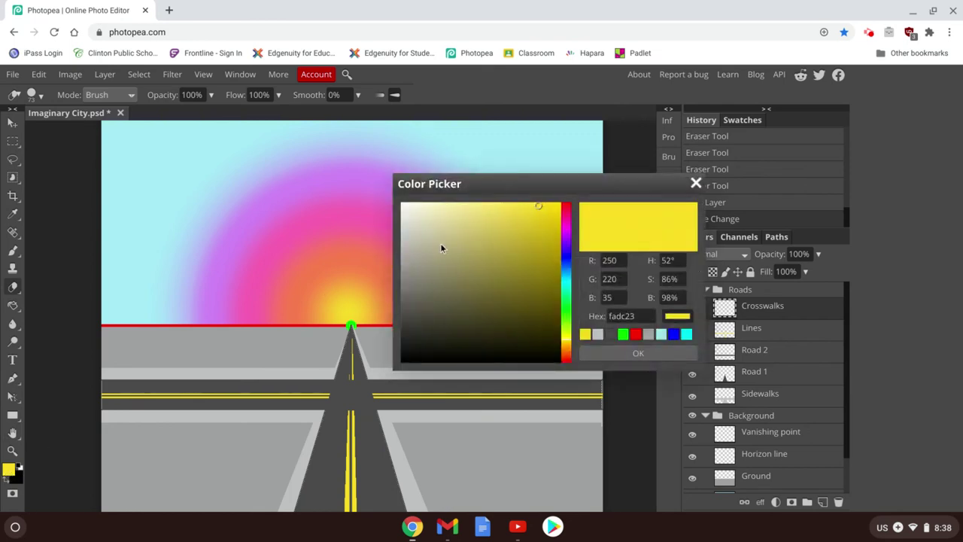
left_click(403, 206)
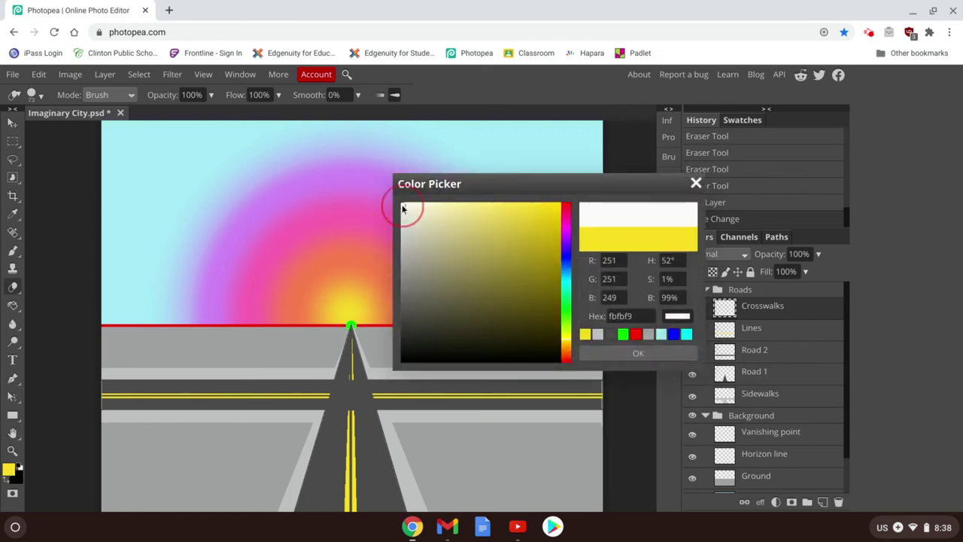
left_click(591, 355)
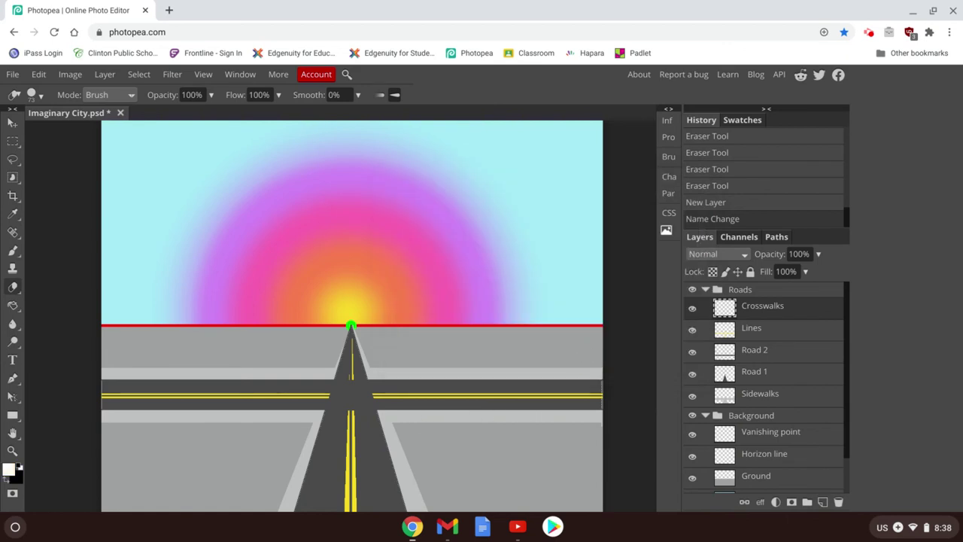
With a 12 px hard Brush, paint two straight white lines from the cross road's lower edge, right of the intersection, to the vanishing point
scroll(353, 326, "up", 3)
scroll(424, 426, "down", 2)
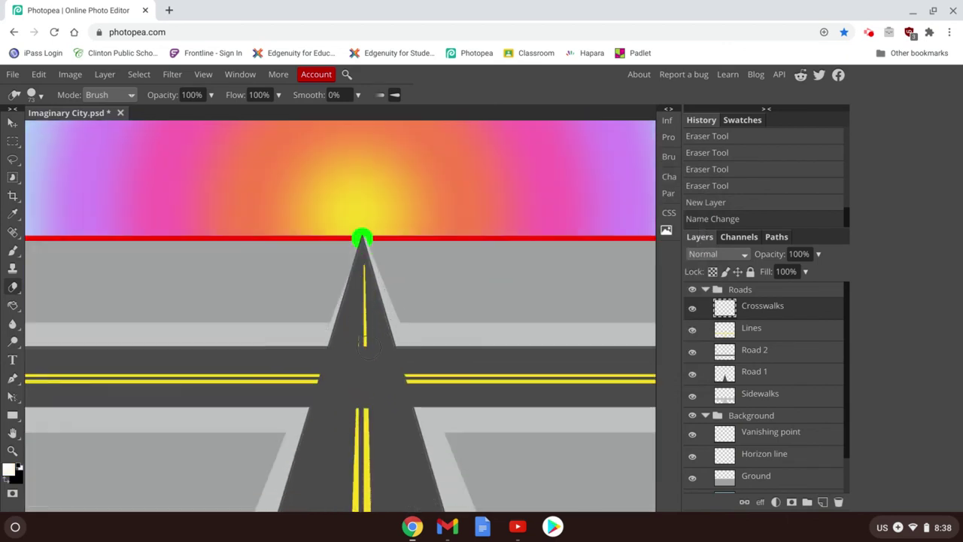
scroll(367, 346, "down", 1)
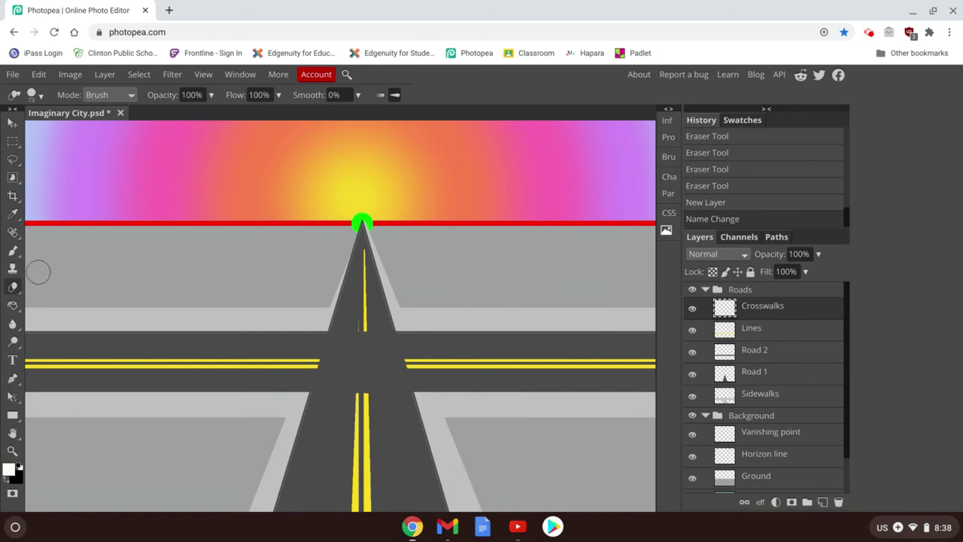
left_click(12, 250)
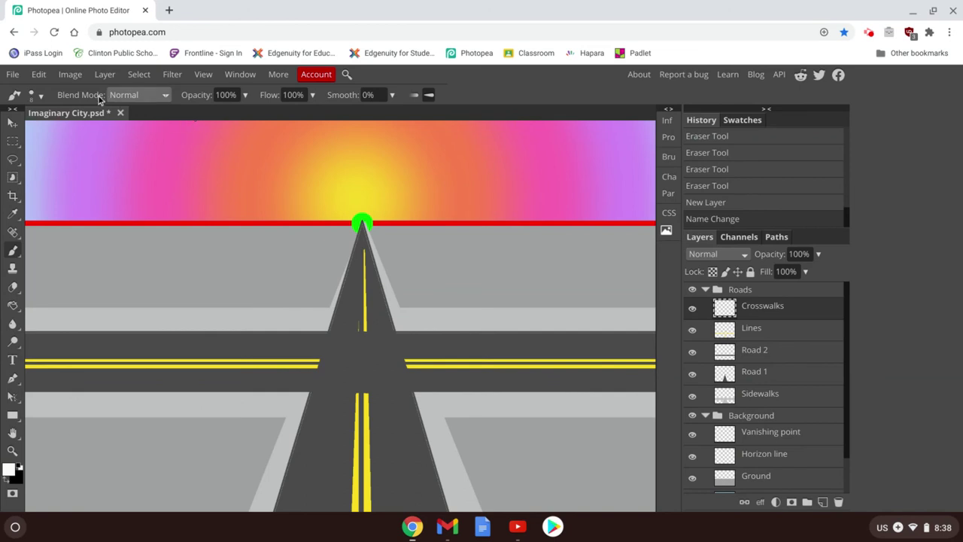
left_click(34, 95)
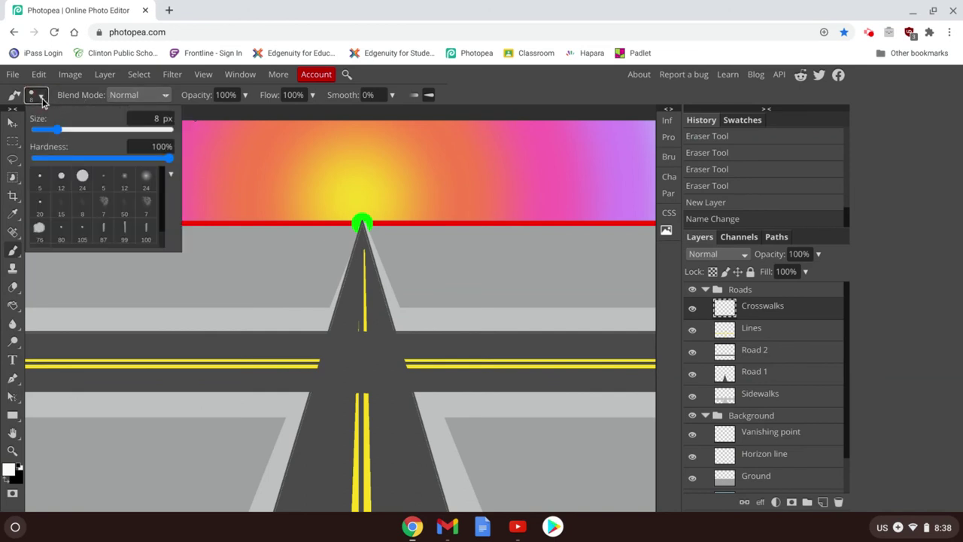
left_click(61, 178)
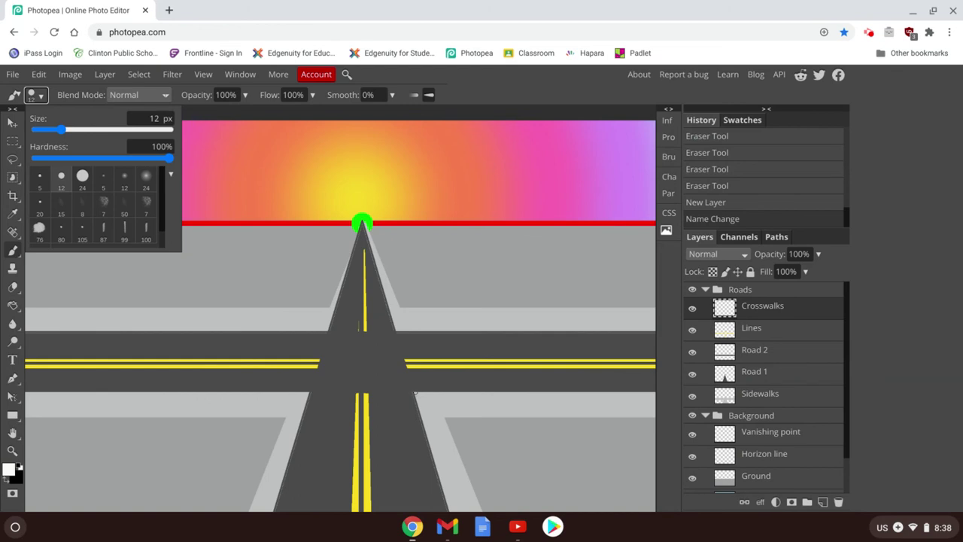
left_click(414, 392)
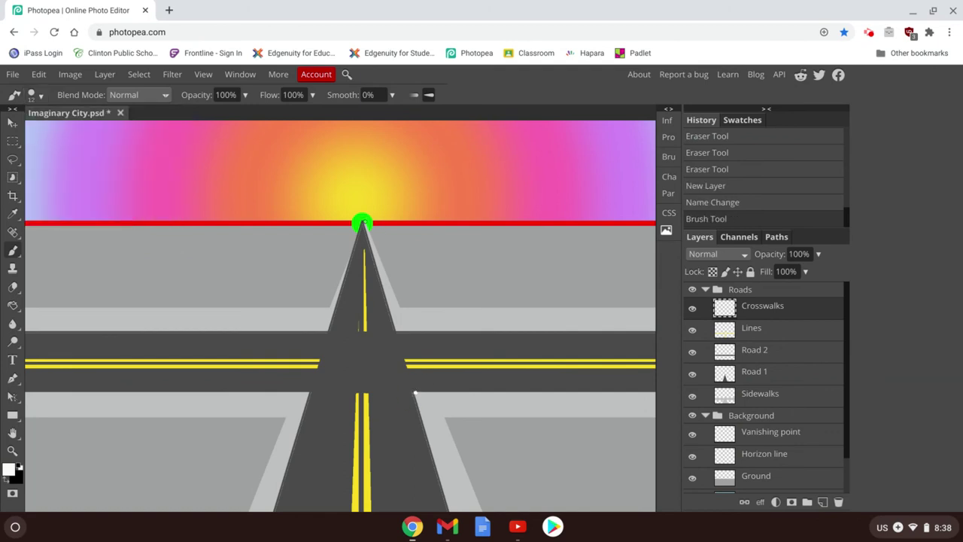
left_click(362, 223, "shift")
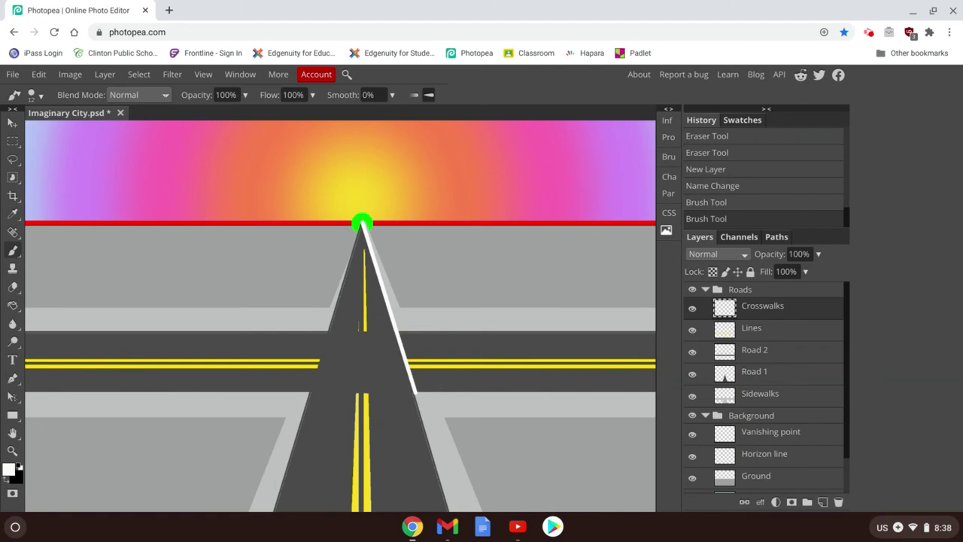
left_click(437, 393, "shift")
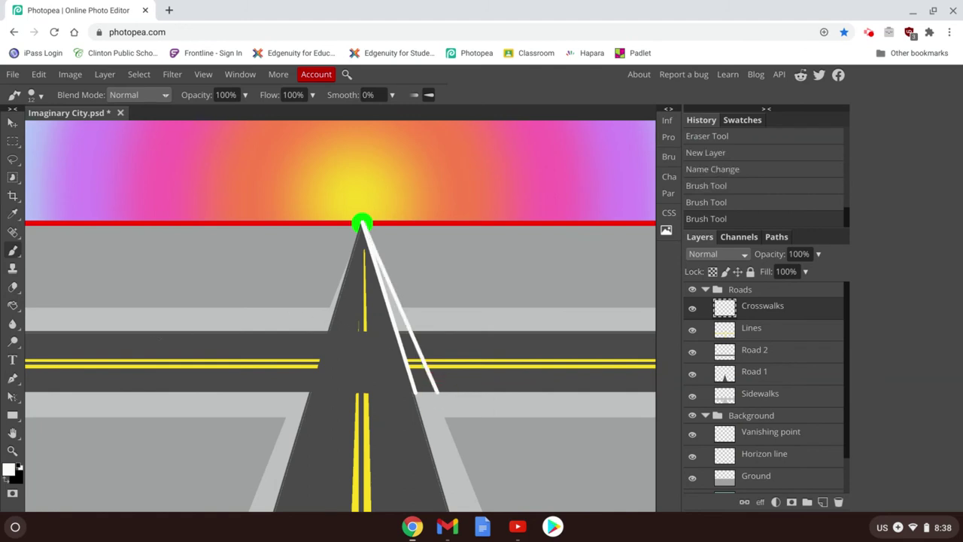
Erase the right-hand white lines above and below the cross road, leaving only the crosswalk section on the asphalt
left_click(11, 287)
left_click(365, 229)
left_click_drag(365, 229, 394, 273)
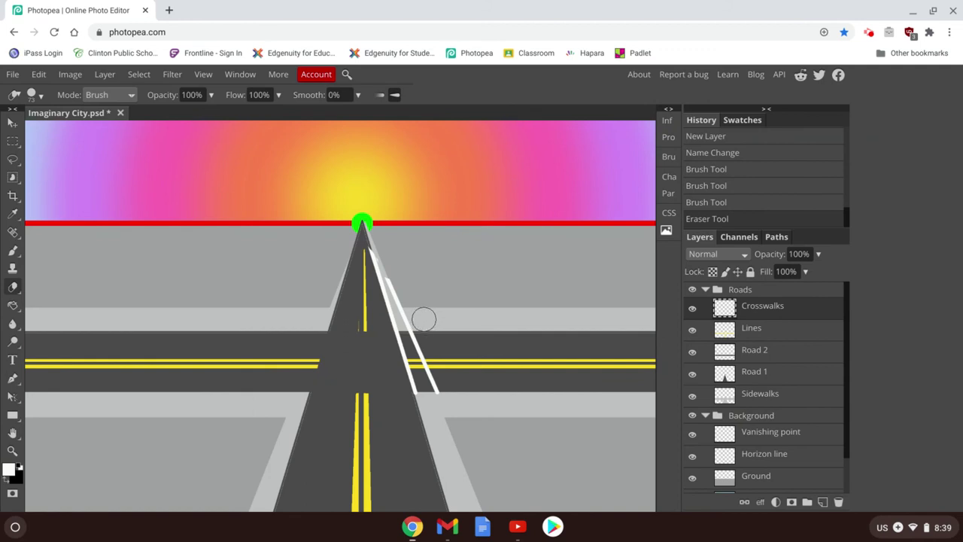
left_click_drag(423, 321, 316, 318)
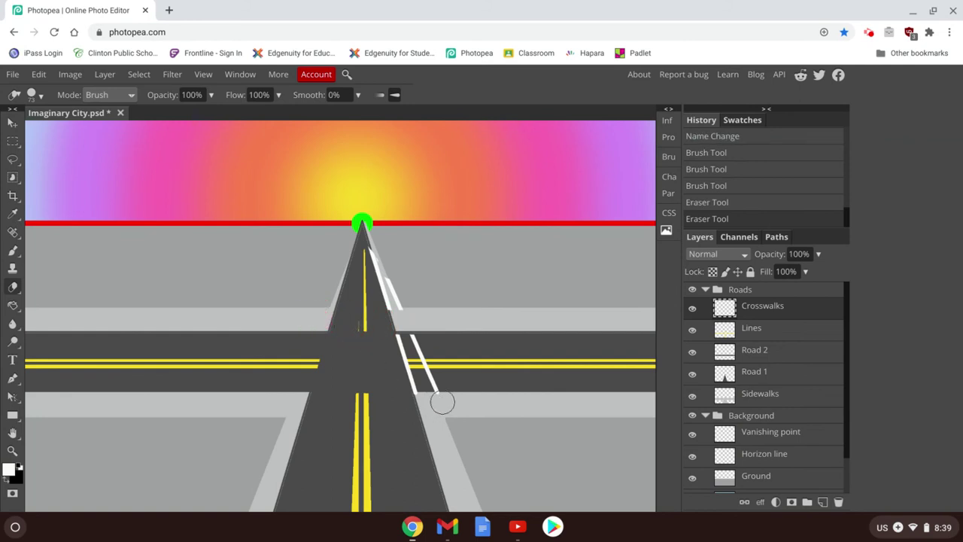
mouse_move(444, 402)
left_mouse_down()
mouse_move(408, 399)
mouse_move(374, 372)
left_mouse_up()
mouse_move(397, 290)
left_mouse_down()
mouse_move(400, 279)
mouse_move(393, 301)
mouse_move(362, 238)
left_mouse_up()
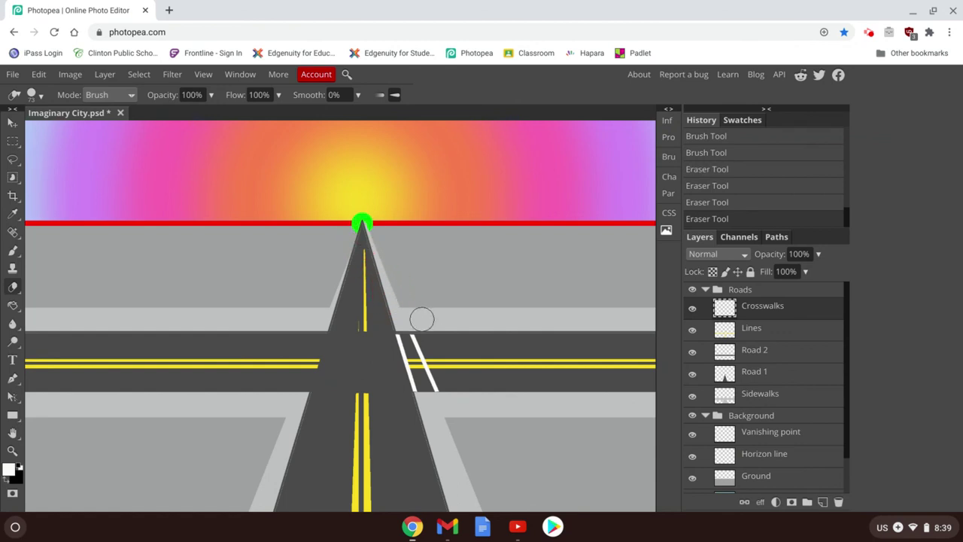
On the Lines layer, erase the yellow lines between the two white lines of the right crosswalk
left_click(751, 332)
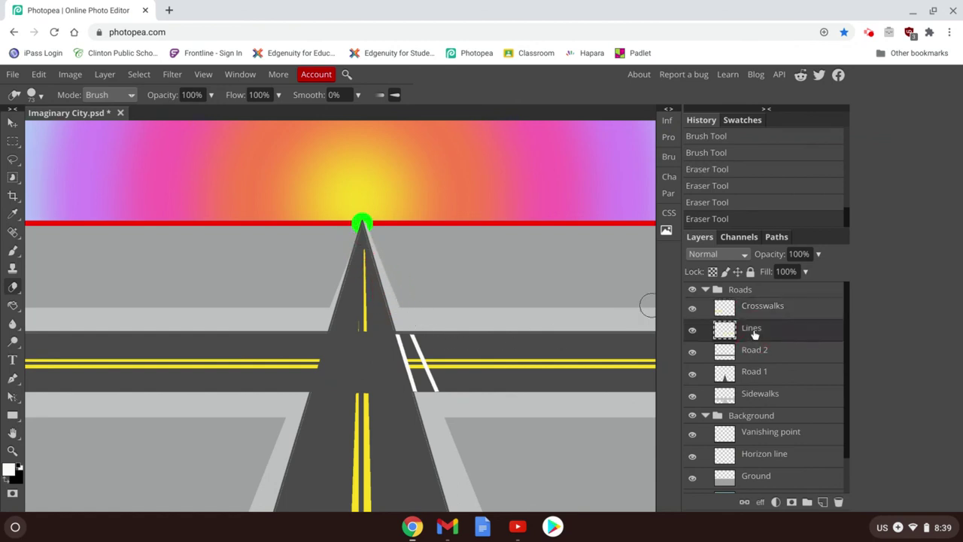
mouse_move(416, 364)
left_mouse_down()
mouse_move(416, 376)
mouse_move(414, 354)
mouse_move(422, 363)
left_mouse_up()
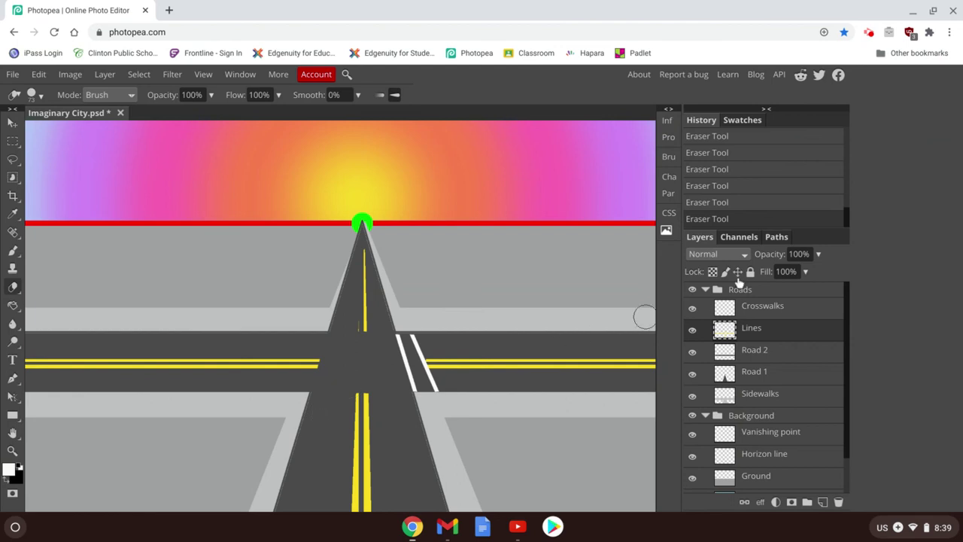
On the Crosswalks layer, brush two straight white lines from the cross road's lower edge, left of the intersection, to the vanishing point
left_click(798, 307)
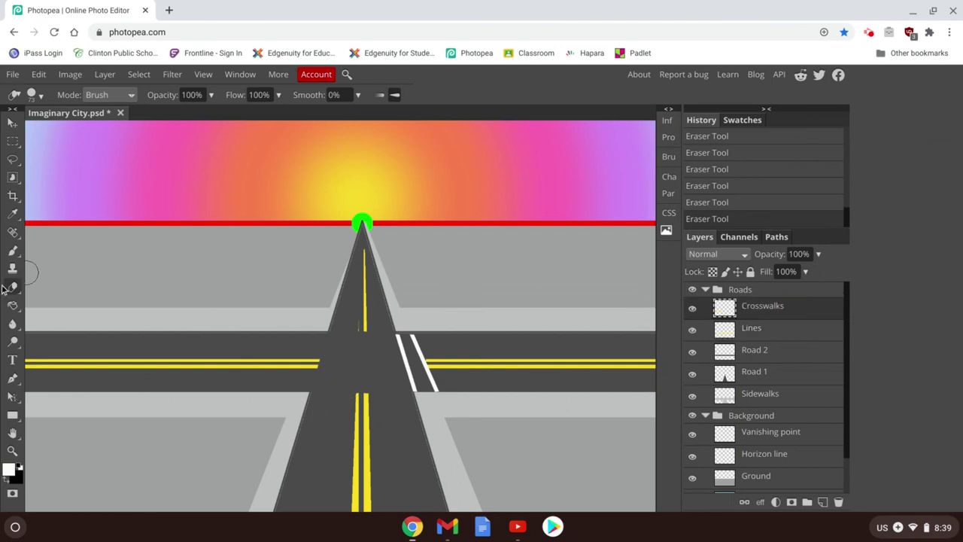
left_click(13, 250)
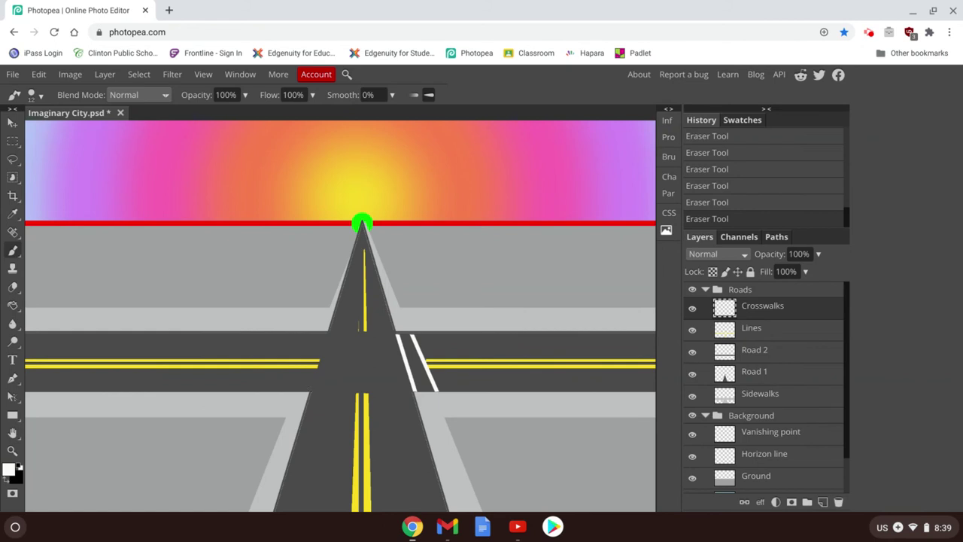
left_click(309, 392)
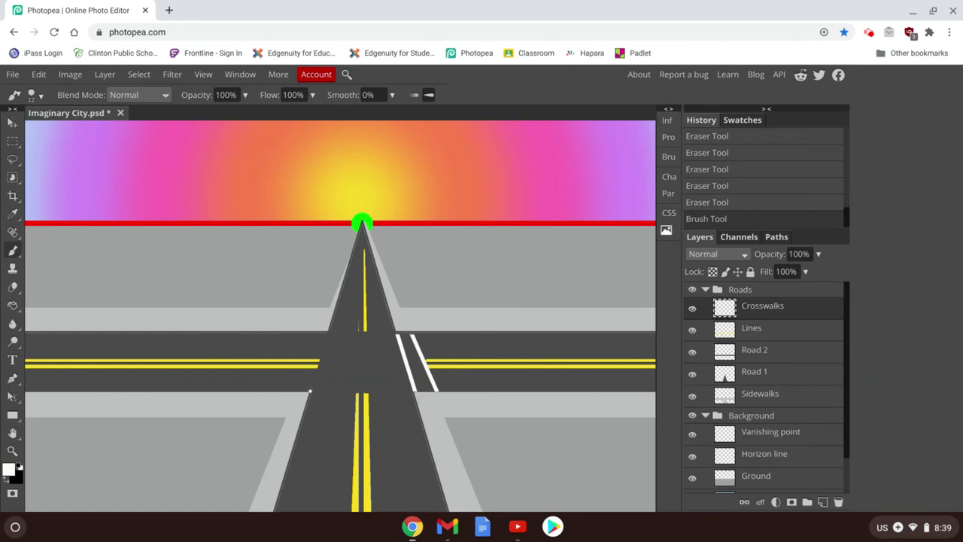
left_click(362, 223, "shift")
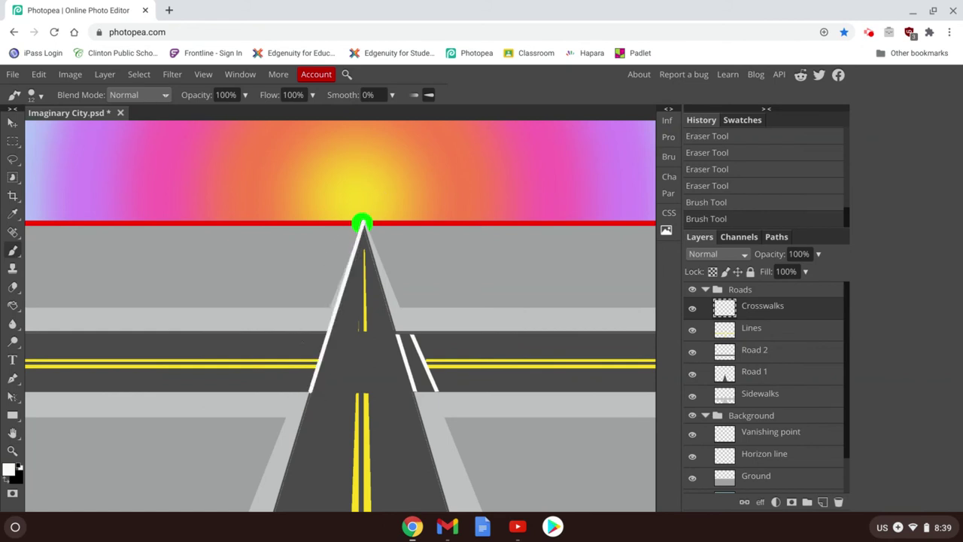
left_click(286, 391, "shift")
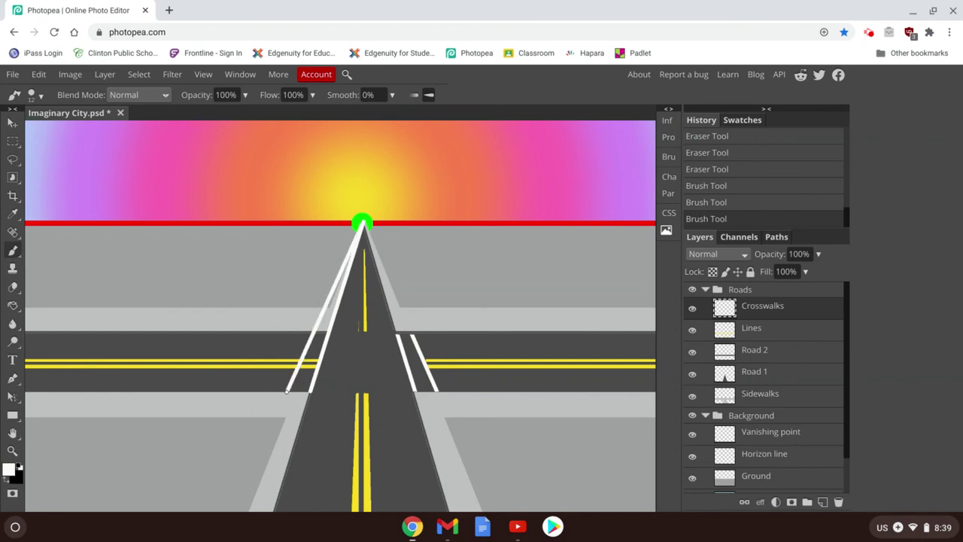
Erase the left-hand white lines above and below the cross road so only the crosswalk section remains
left_click(12, 286)
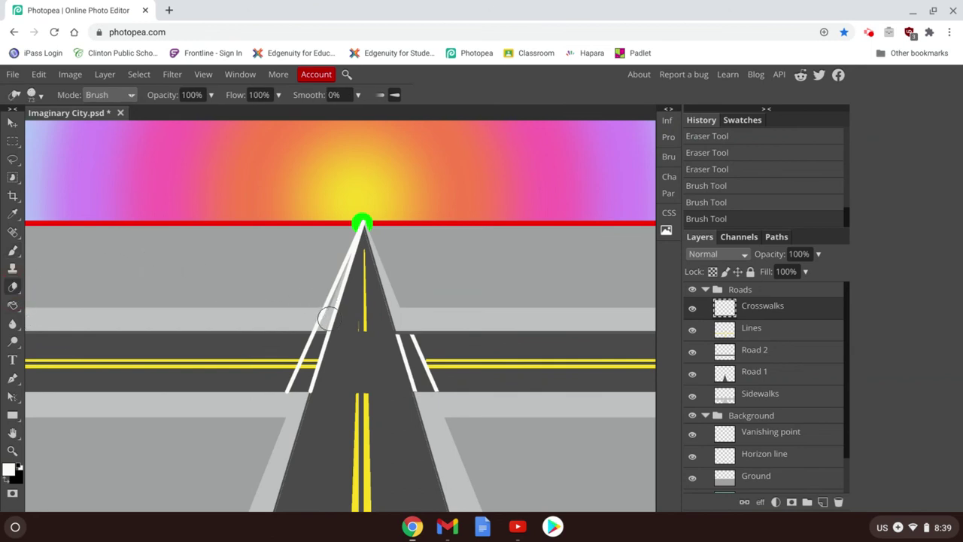
mouse_move(324, 315)
left_mouse_down()
mouse_move(278, 321)
mouse_move(281, 308)
mouse_move(325, 295)
mouse_move(333, 306)
mouse_move(335, 277)
mouse_move(361, 221)
left_mouse_up()
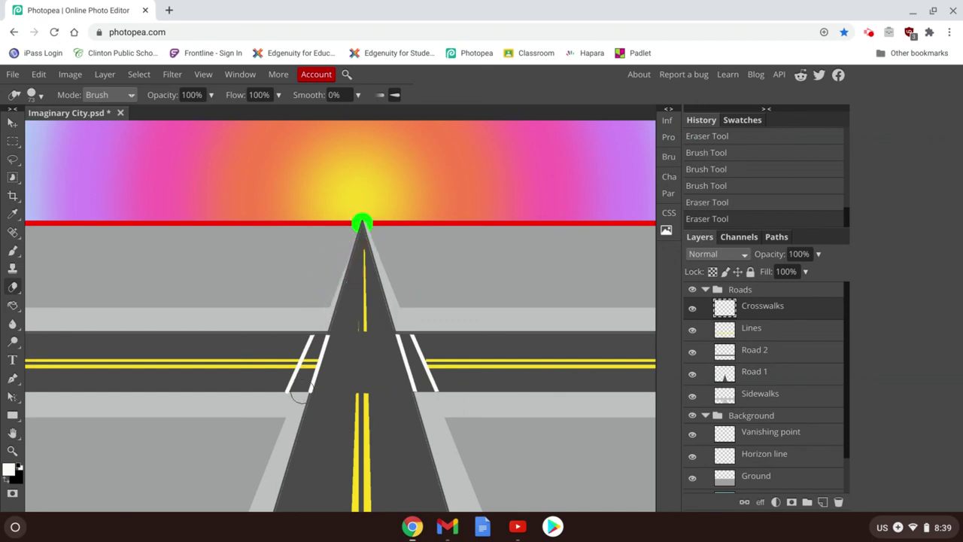
left_click_drag(307, 405, 256, 396)
On the Lines layer, erase the yellow lines between the two white lines of the left crosswalk
left_click(769, 333)
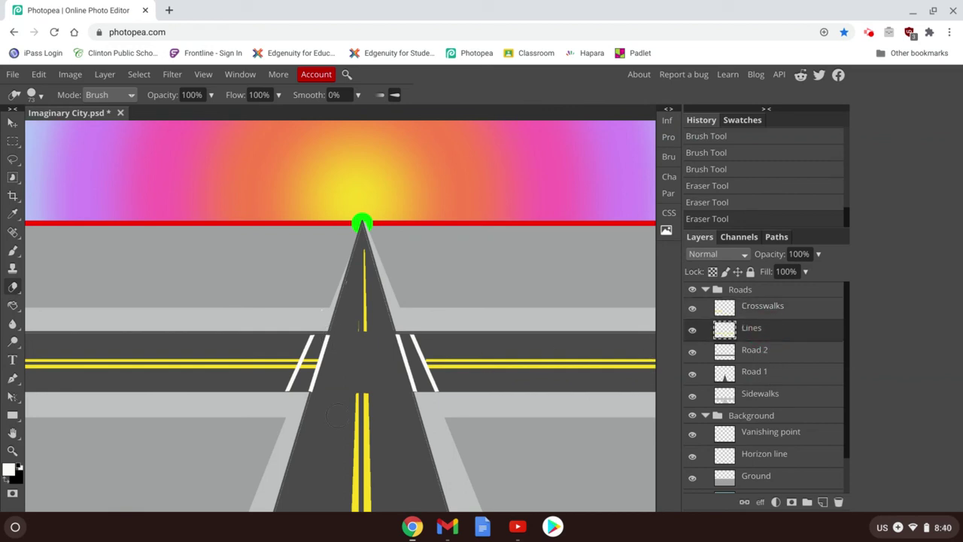
mouse_move(306, 374)
left_mouse_down()
mouse_move(311, 387)
mouse_move(326, 340)
left_mouse_up()
key("ctrl+z")
mouse_move(313, 359)
left_mouse_down()
mouse_move(311, 376)
mouse_move(299, 372)
left_mouse_up()
left_click(13, 251)
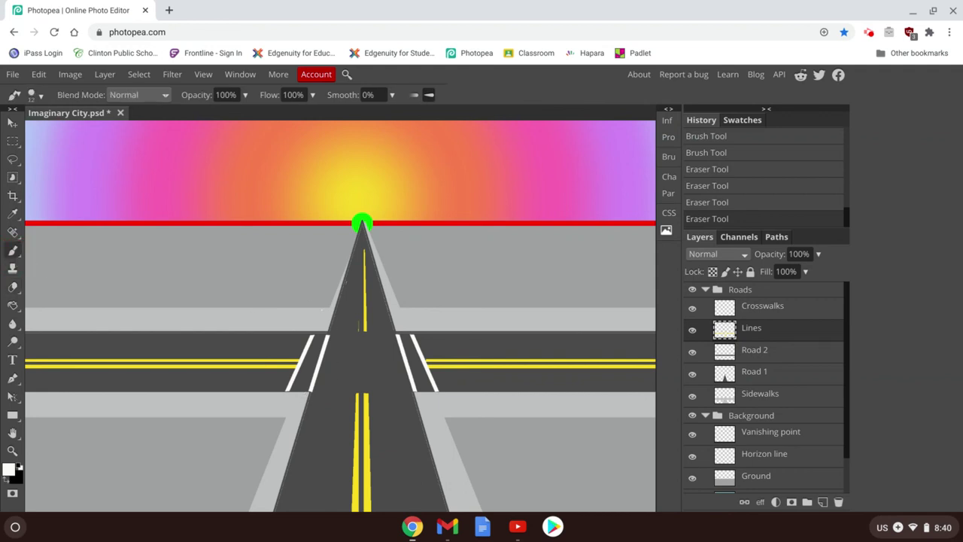
left_click_drag(306, 393, 416, 414)
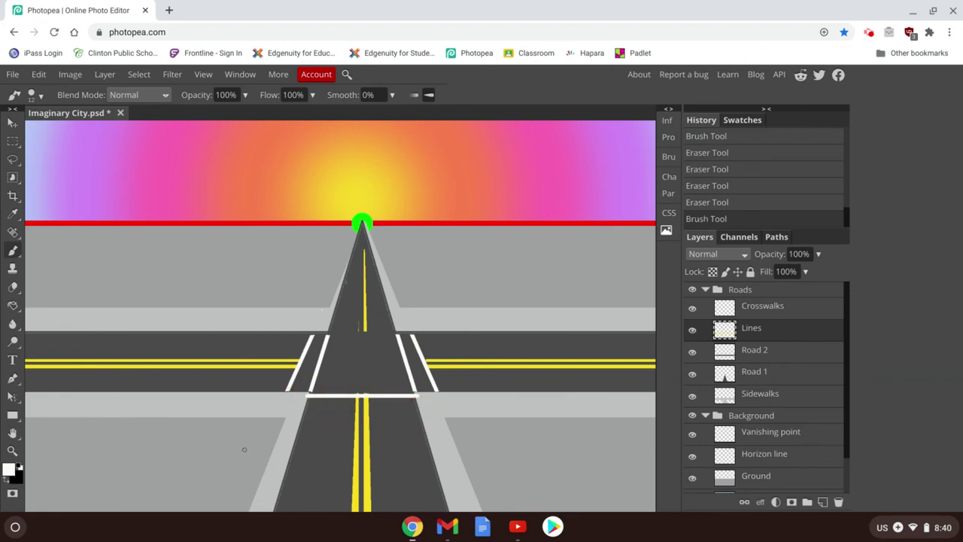
left_click(13, 287)
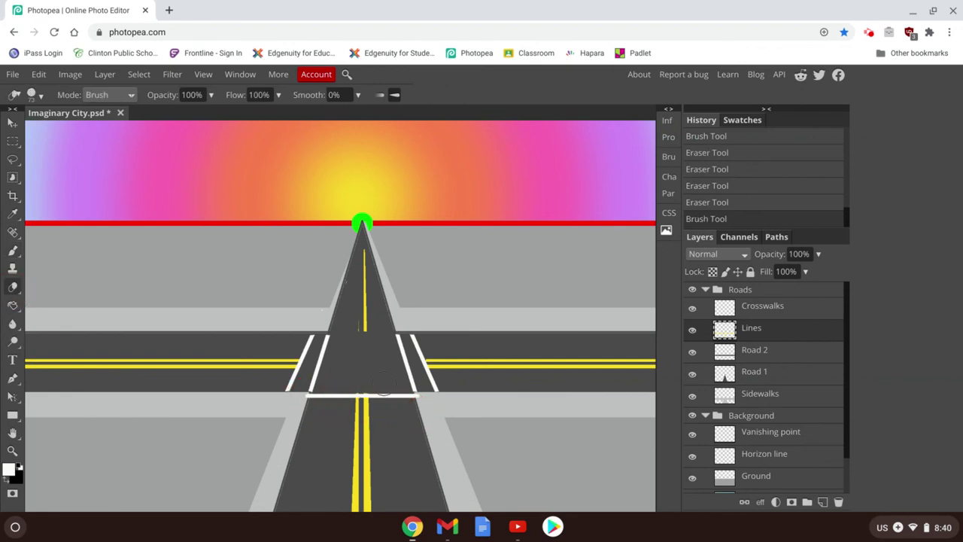
left_click_drag(423, 401, 422, 398)
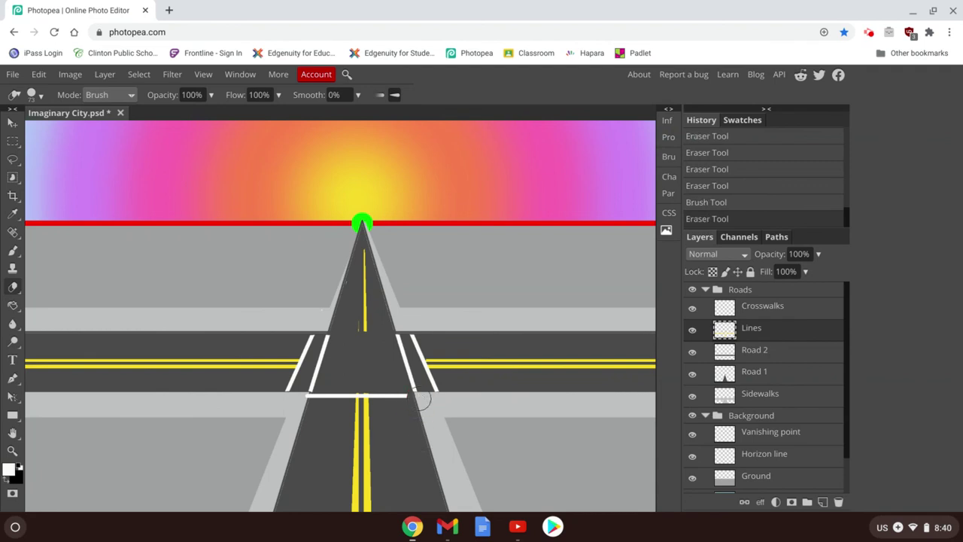
key("ctrl+z")
key("ctrl+z")
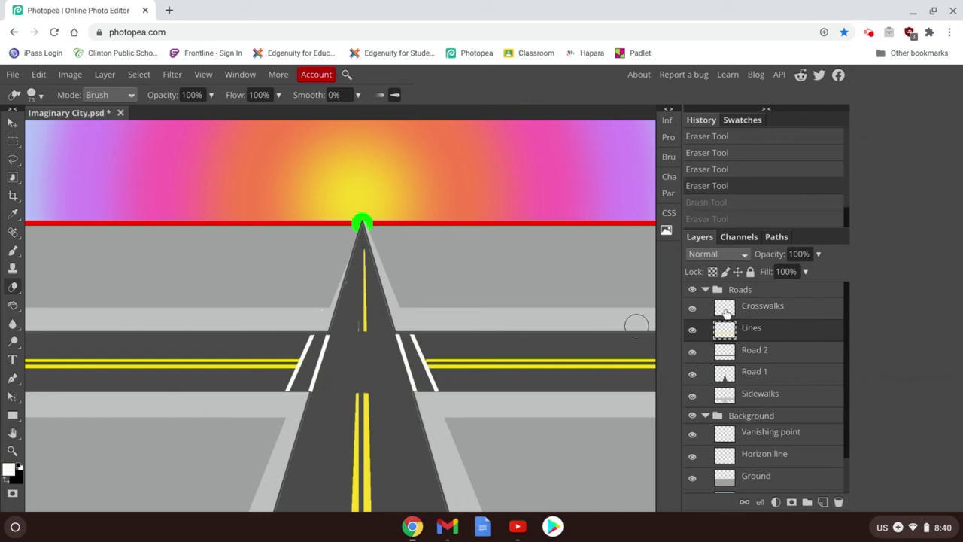
left_click(749, 313)
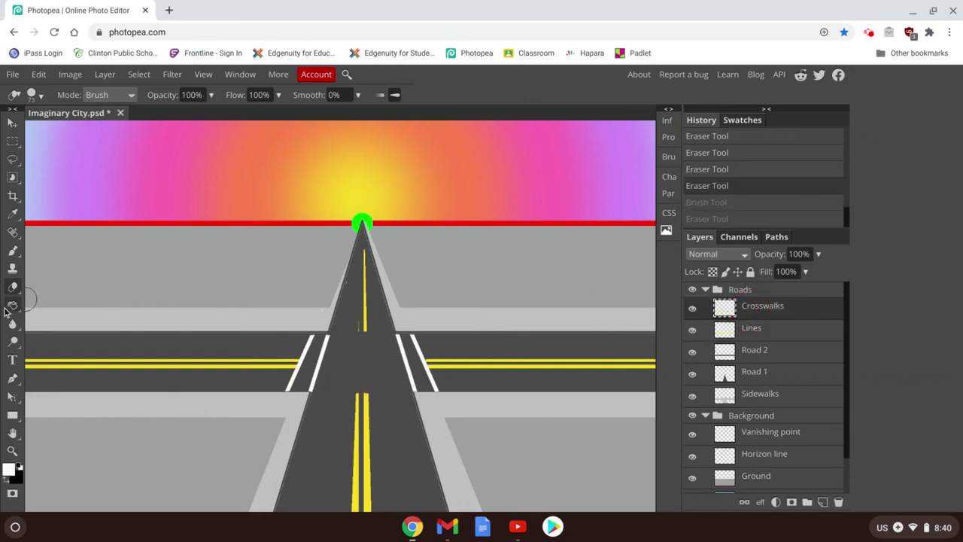
left_click(13, 250)
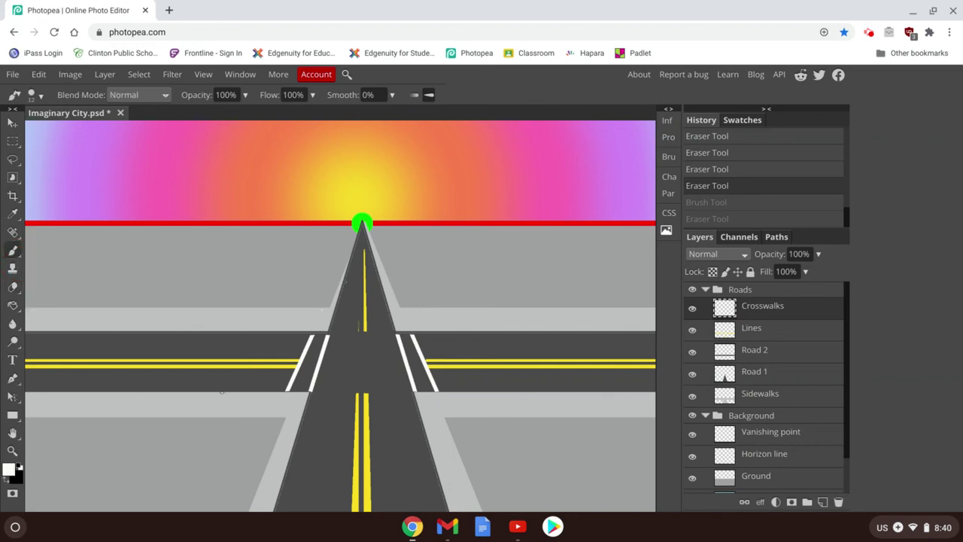
left_click_drag(307, 392, 432, 394)
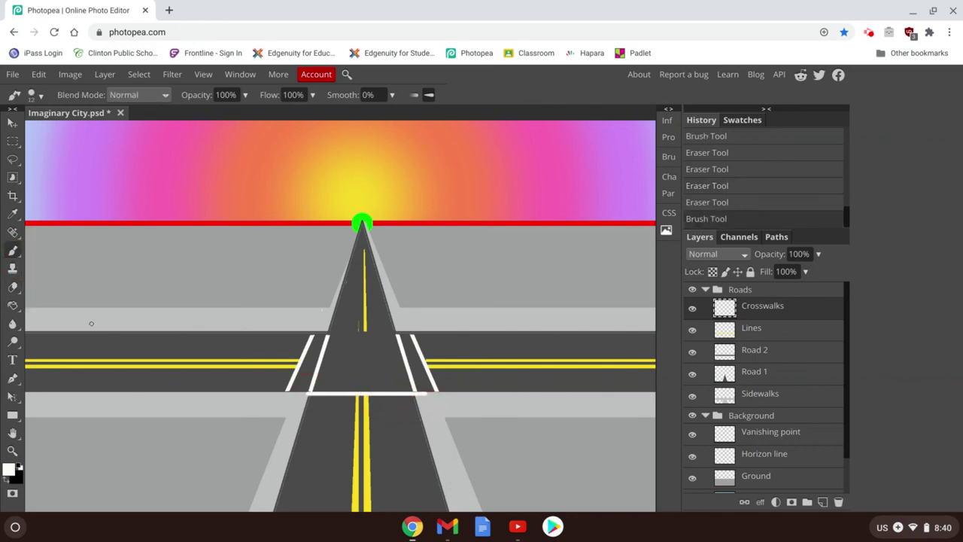
left_click(13, 287)
left_click(423, 395)
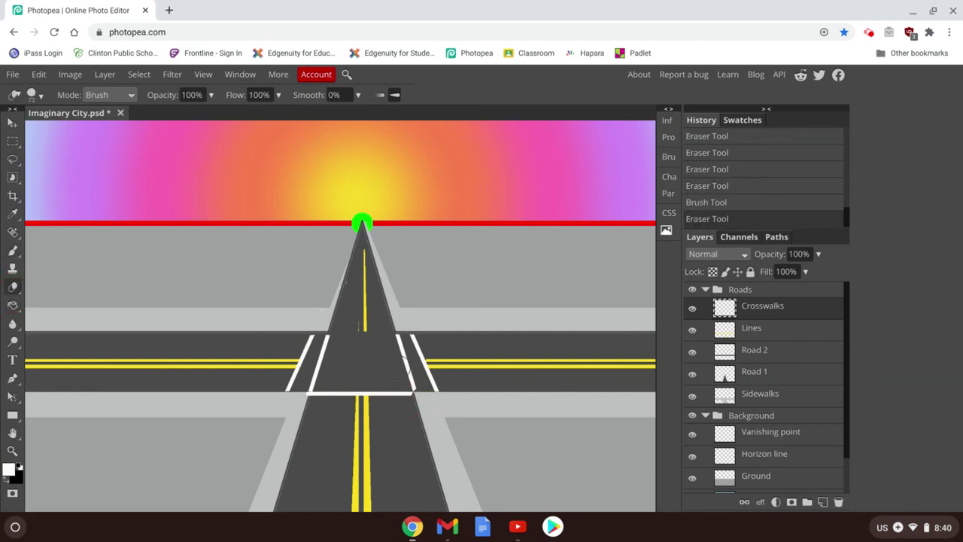
key("ctrl+z")
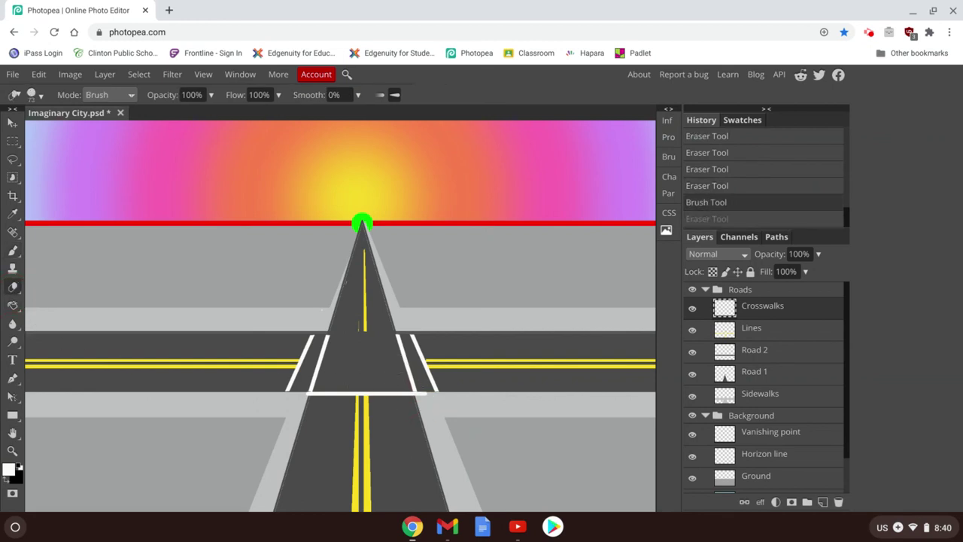
key("ctrl+z")
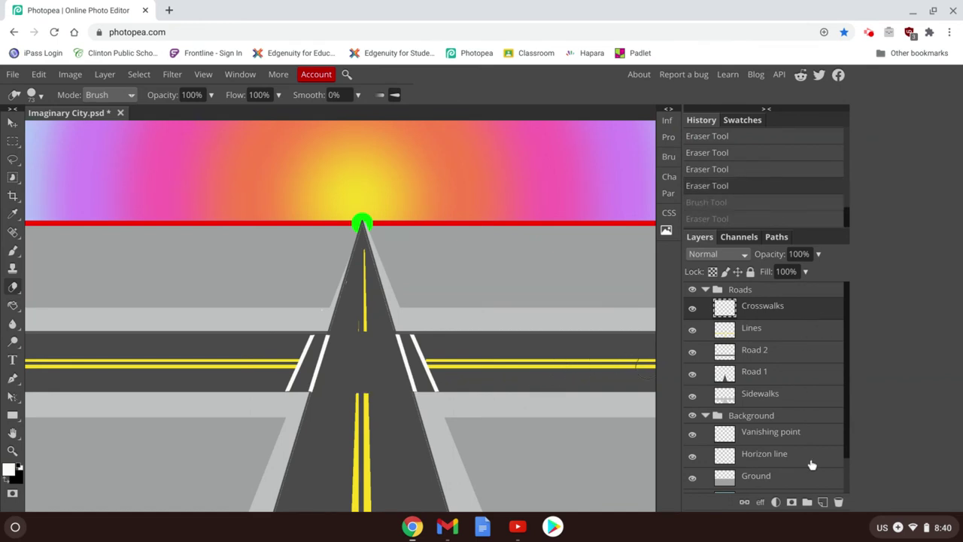
Add a new layer above Crosswalks in the Roads folder and name it Crosswalks 2
left_click(823, 502)
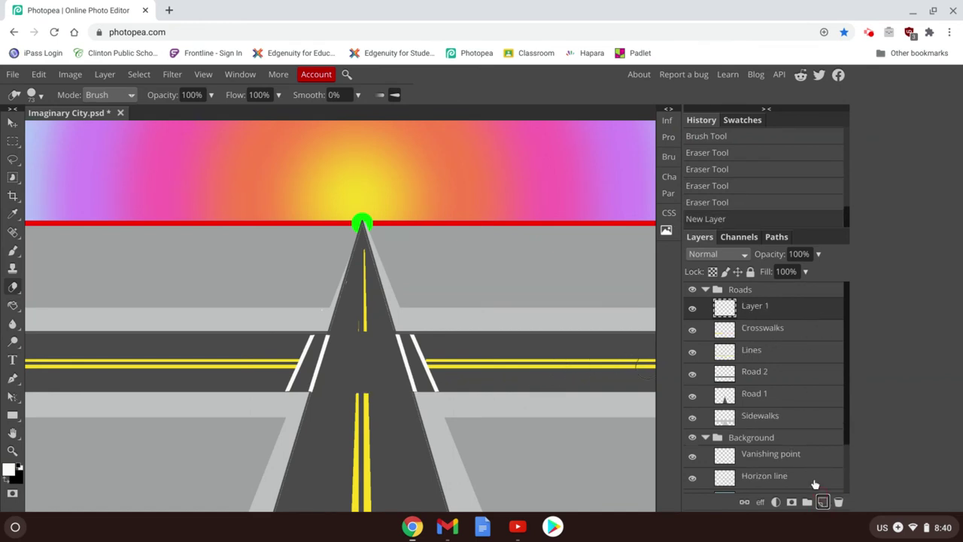
double_click(756, 306)
type("Cr")
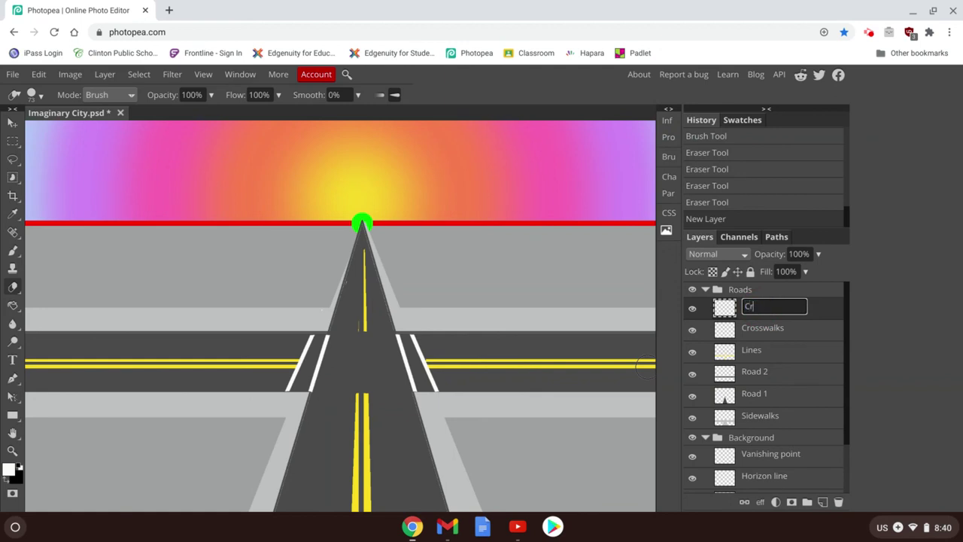
type("osswalks 2")
left_click(818, 314)
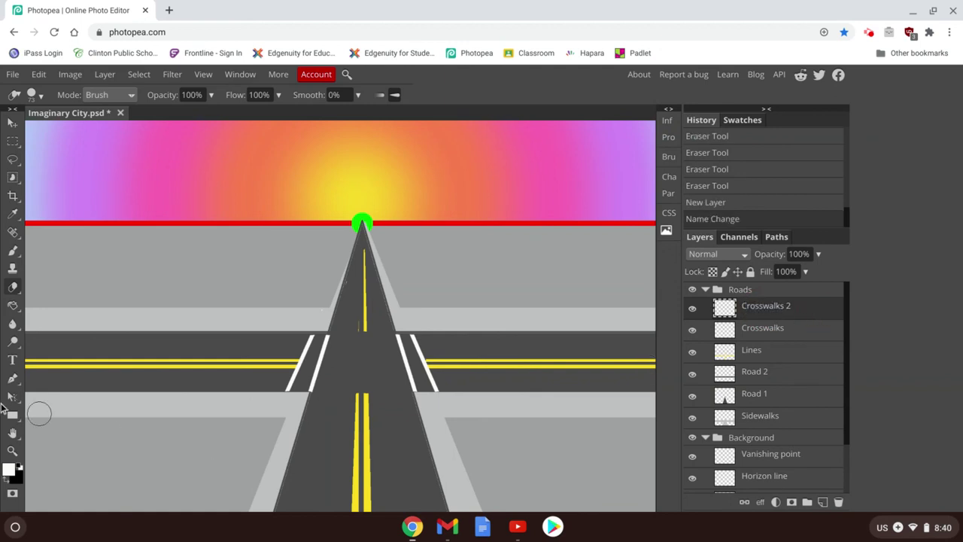
Brush two white horizontal crosswalk lines across the vertical road below the intersection, the upper at 12 px and the lower at 20 px
left_click(12, 250)
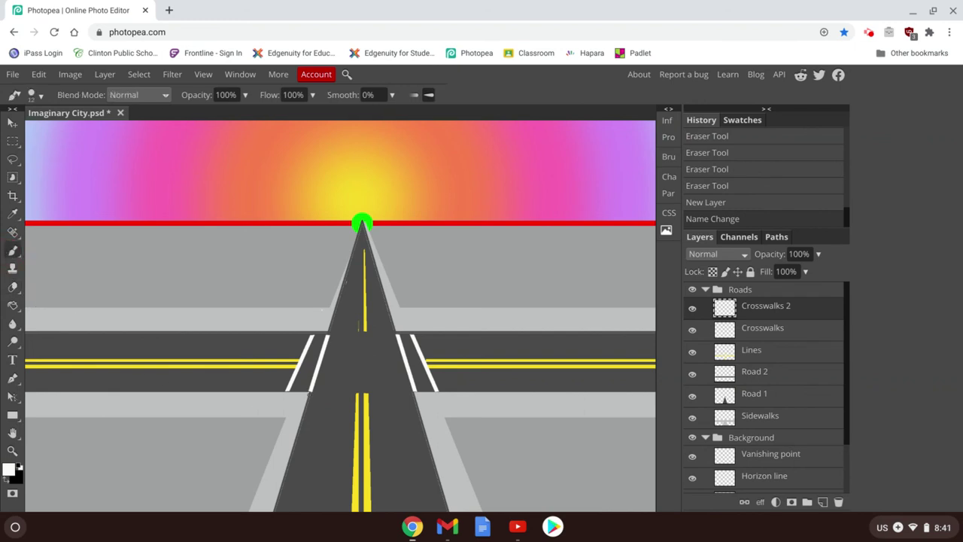
left_click_drag(309, 402, 381, 410)
key("ctrl+z")
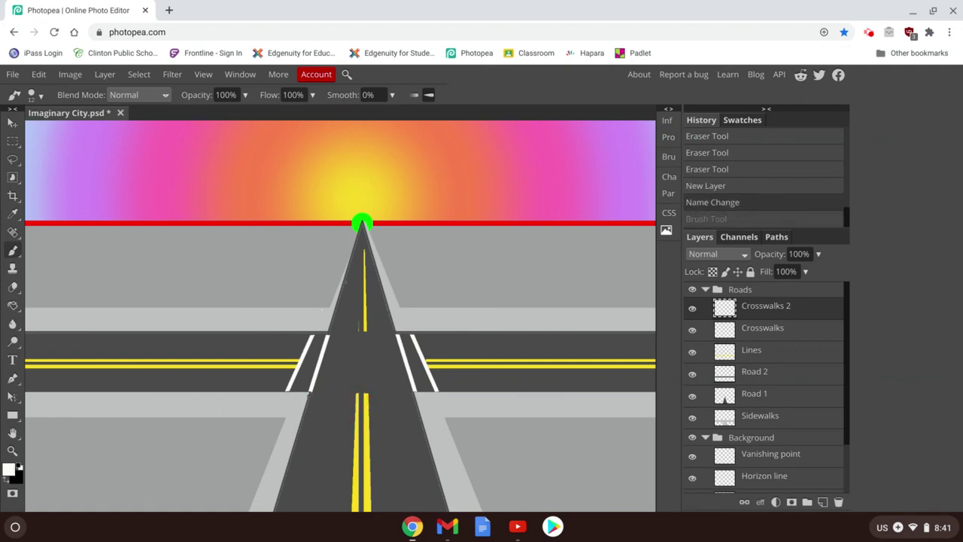
left_click_drag(309, 396, 416, 396)
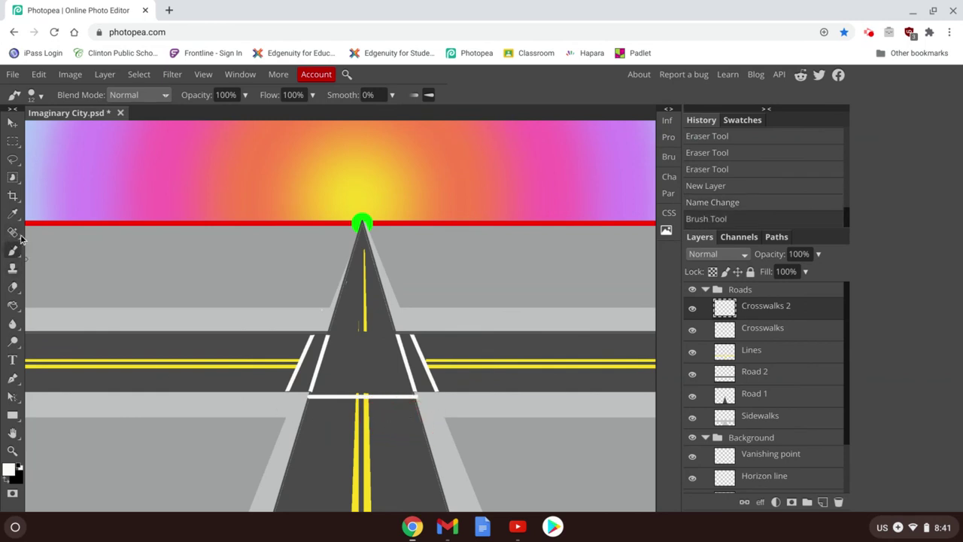
left_click(31, 98)
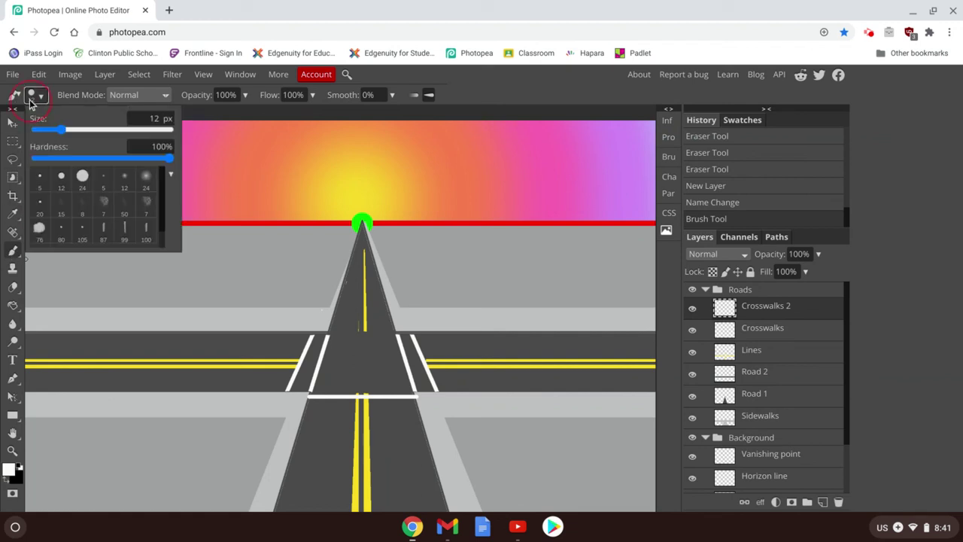
mouse_move(73, 135)
left_mouse_down()
mouse_move(59, 132)
mouse_move(67, 136)
left_mouse_up()
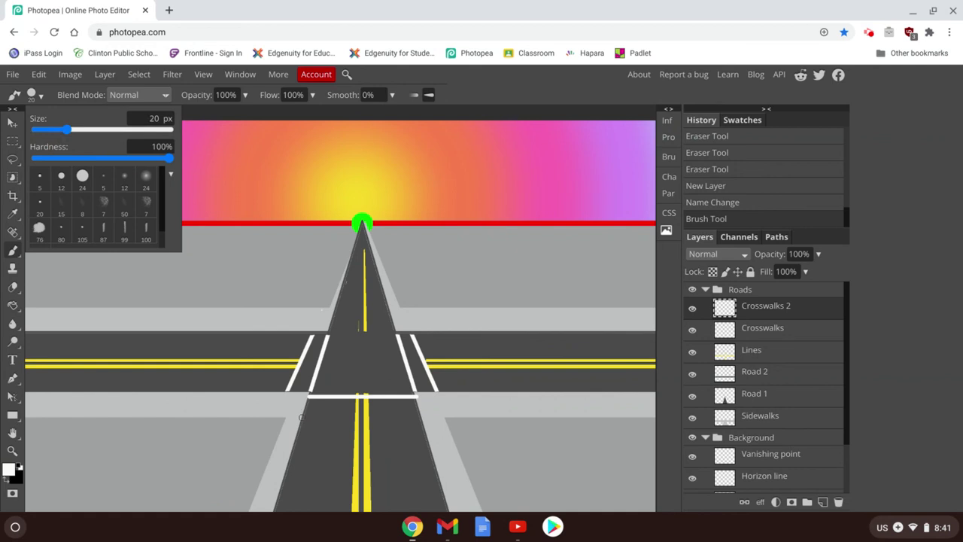
mouse_move(301, 417)
left_mouse_down()
mouse_move(370, 426)
mouse_move(421, 449)
left_mouse_up()
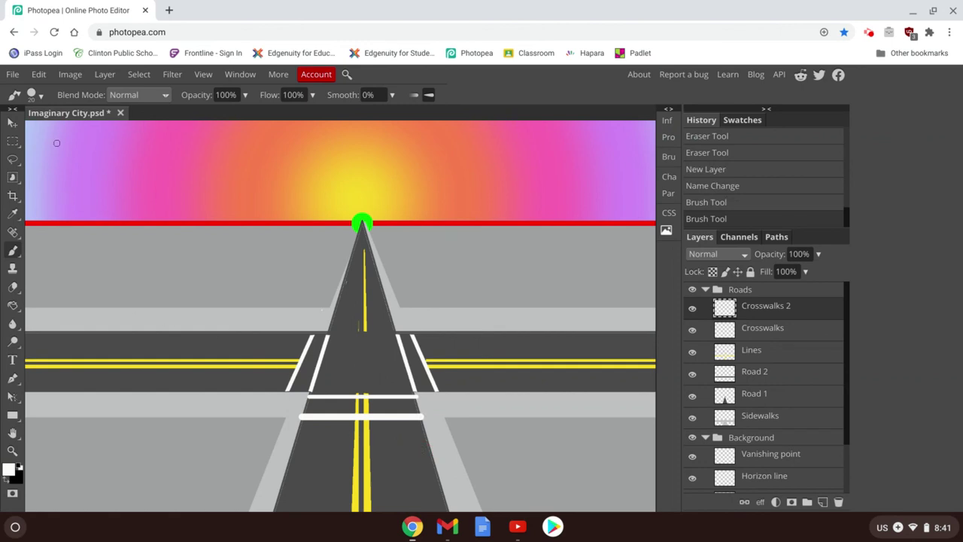
Set the brush size to 10 px and paint two white horizontal crosswalk lines across the vertical road above the intersection
left_click(43, 98)
left_click(62, 179)
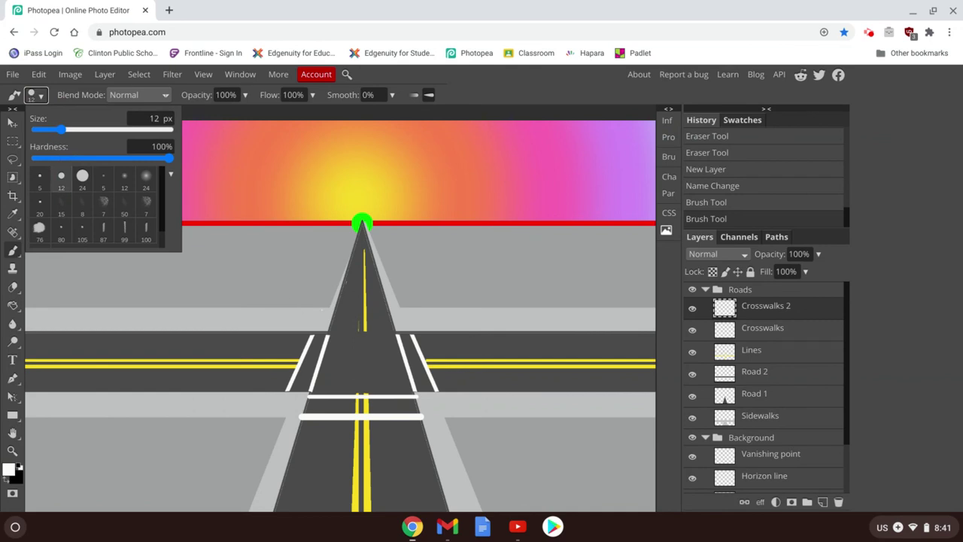
left_click(63, 131)
left_click_drag(63, 131, 62, 134)
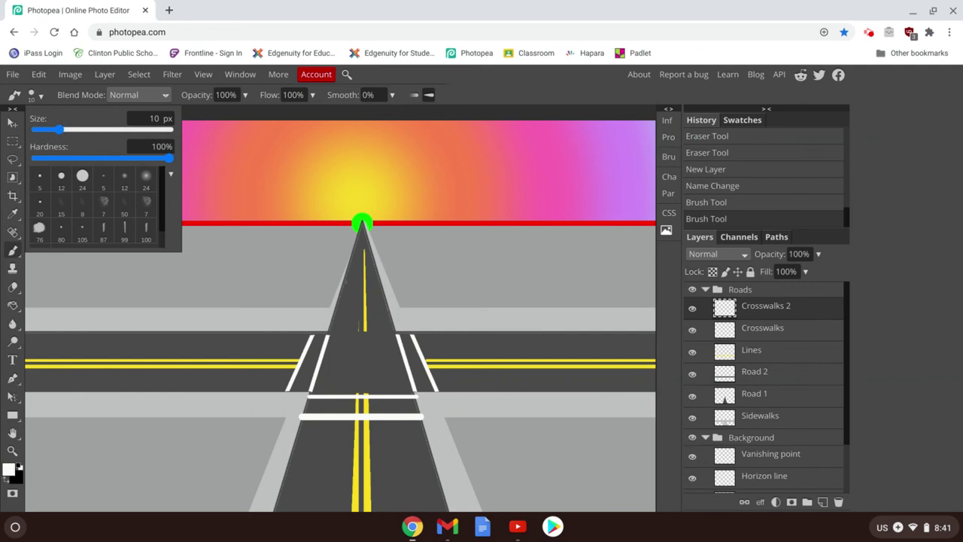
left_click_drag(327, 329, 397, 329)
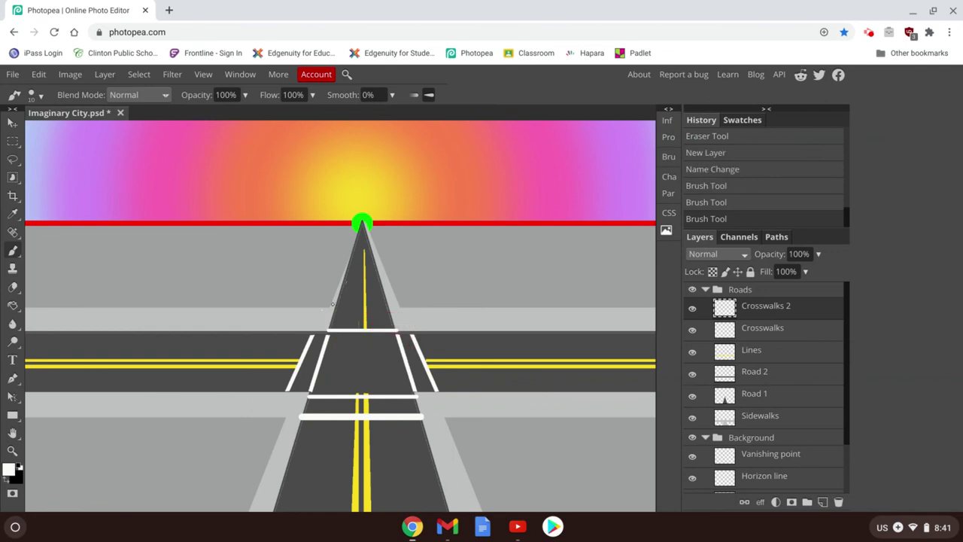
left_click_drag(334, 314, 389, 333)
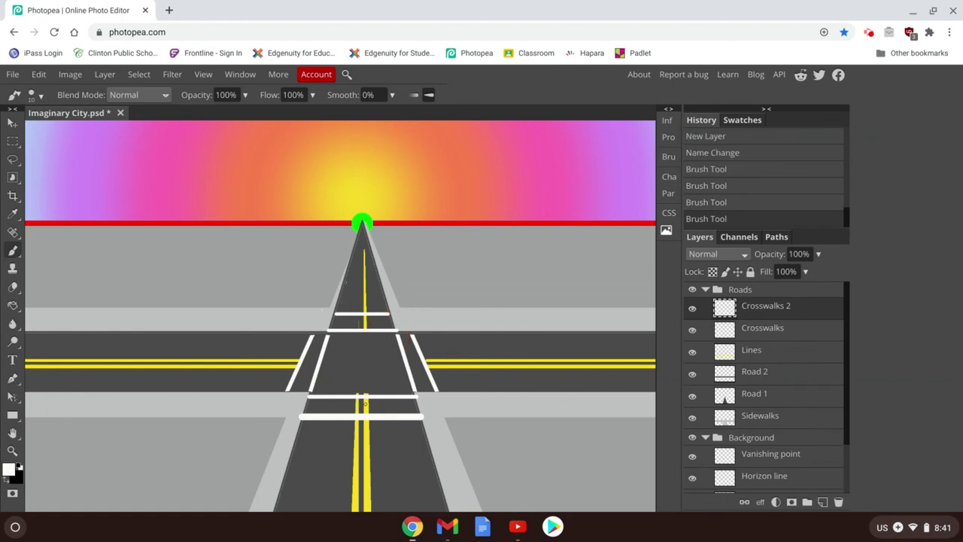
Erase the ends of the horizontal white crosswalk lines that extend past the vertical road's edges
left_click(13, 289)
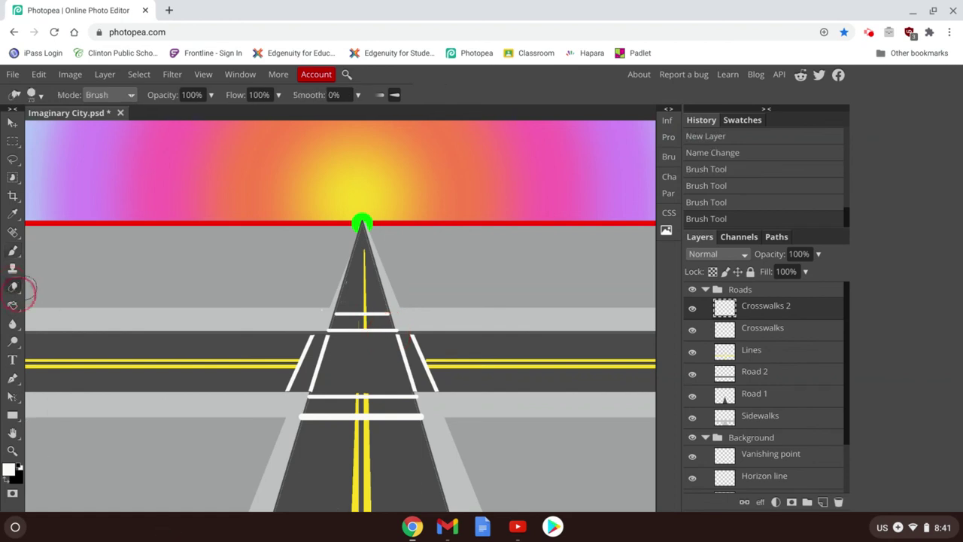
left_click(435, 425)
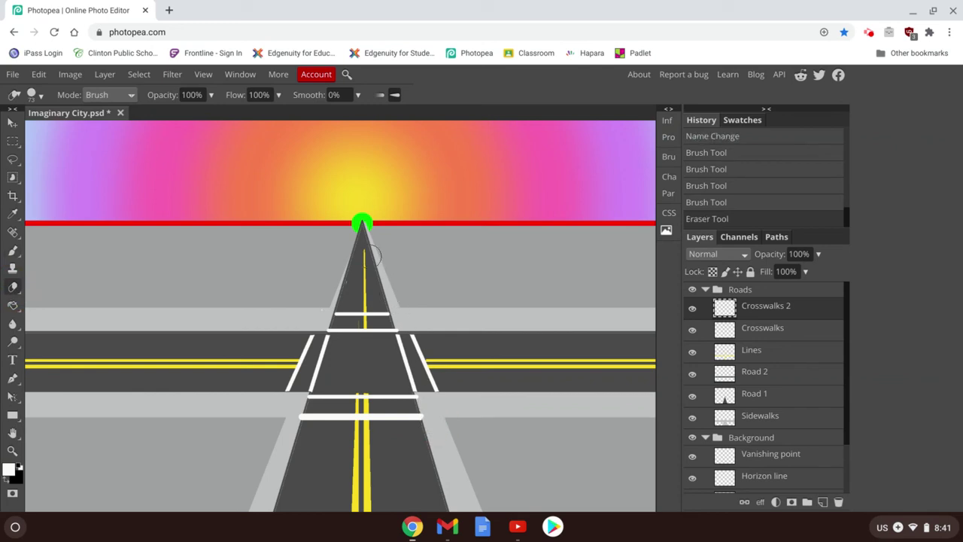
left_click(371, 217)
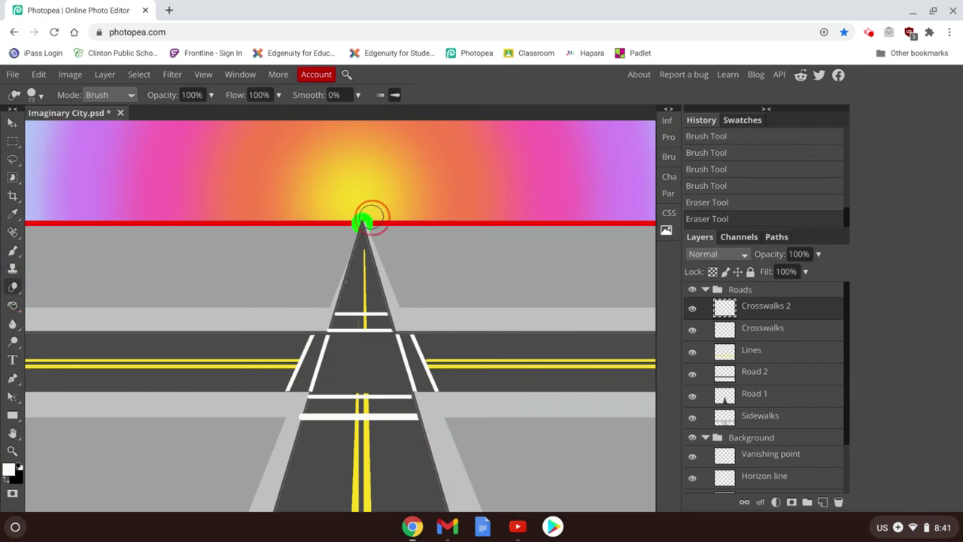
left_click(286, 427)
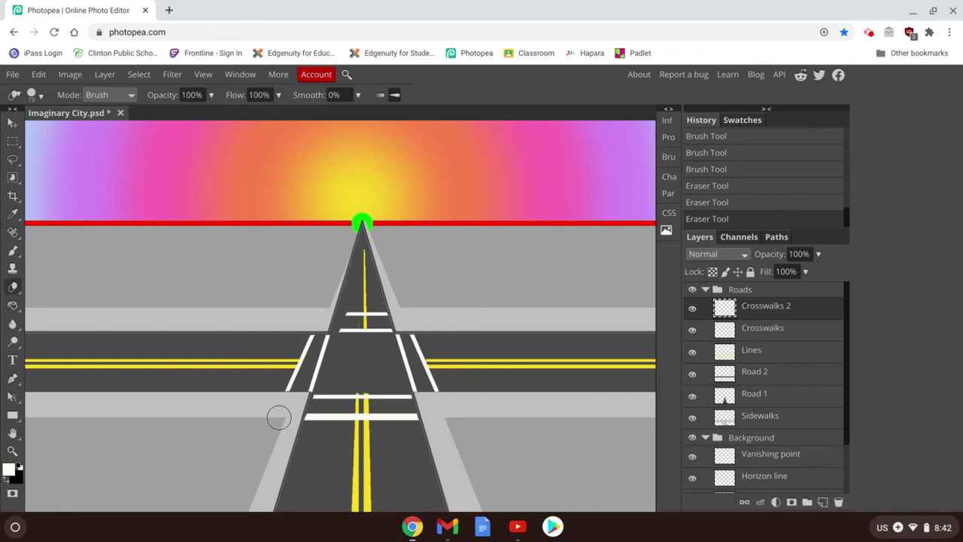
key("ctrl+z")
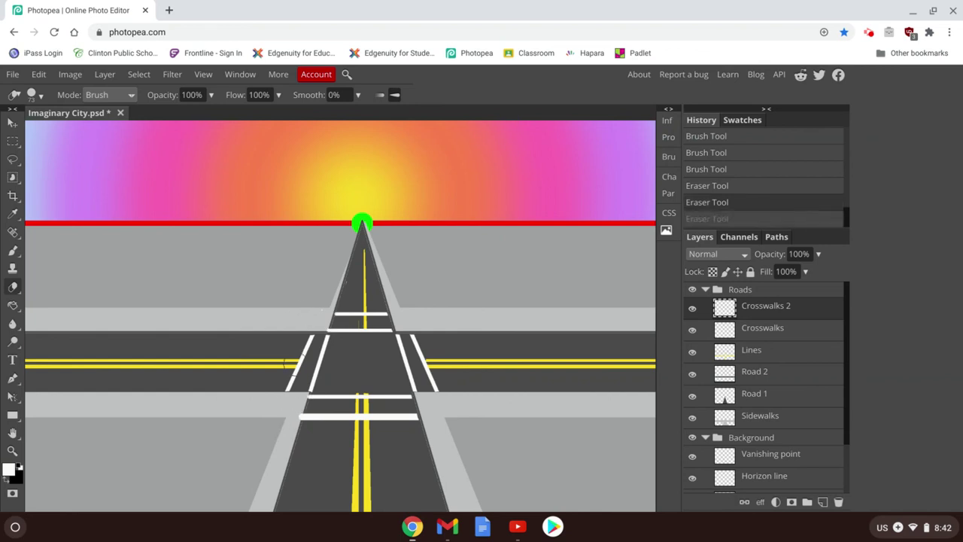
left_click(289, 413)
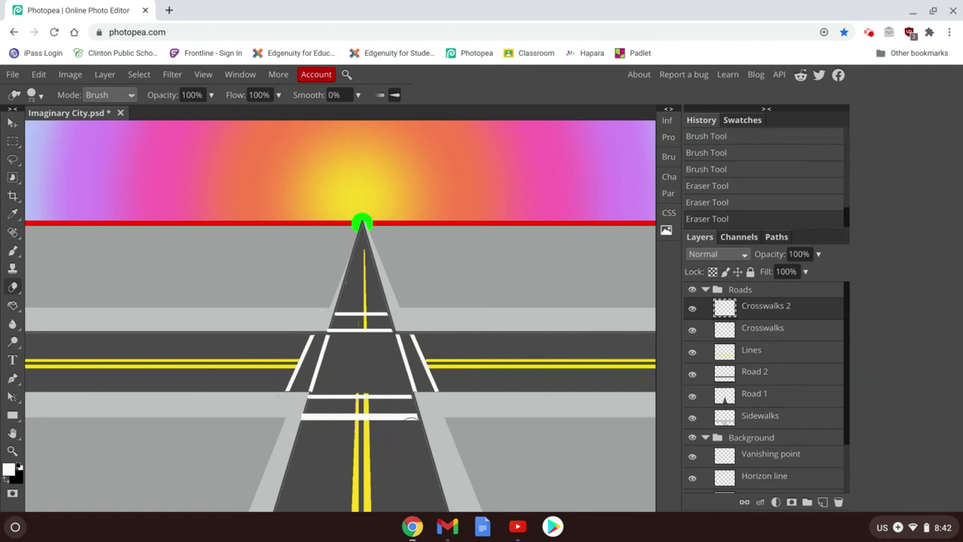
On the Lines layer, erase the yellow lines between the white lines of the crosswalks above and below the intersection
left_click(781, 350)
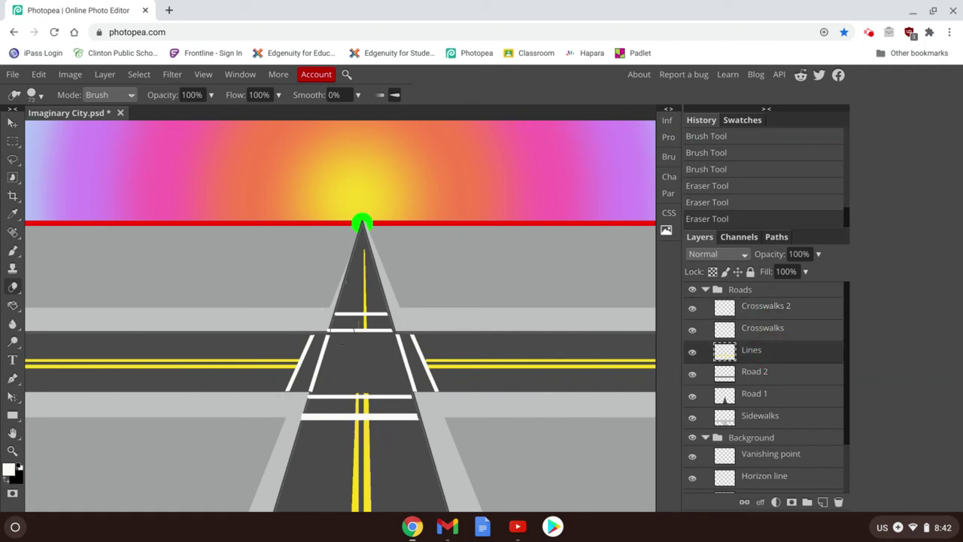
left_click_drag(364, 313, 364, 329)
left_click_drag(361, 399, 359, 407)
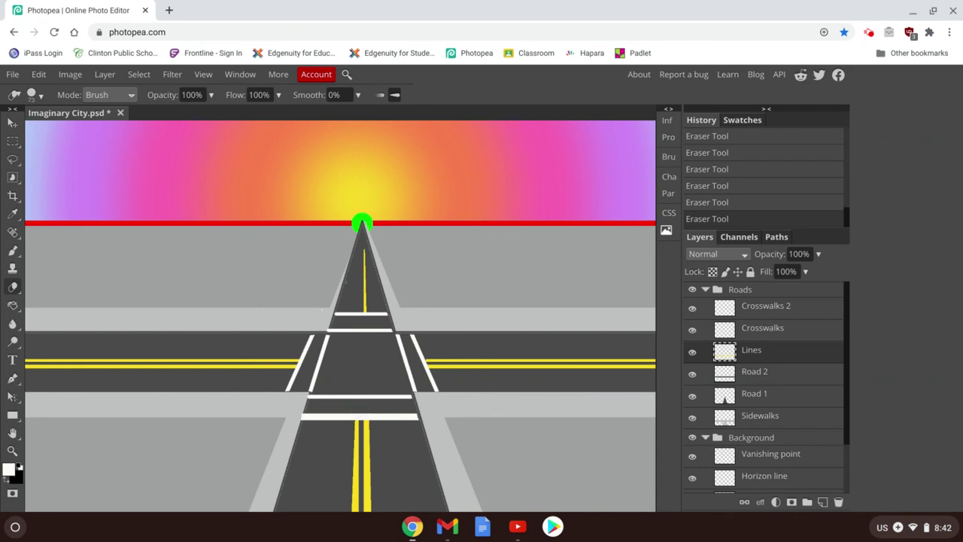
scroll(520, 454, "down", 4)
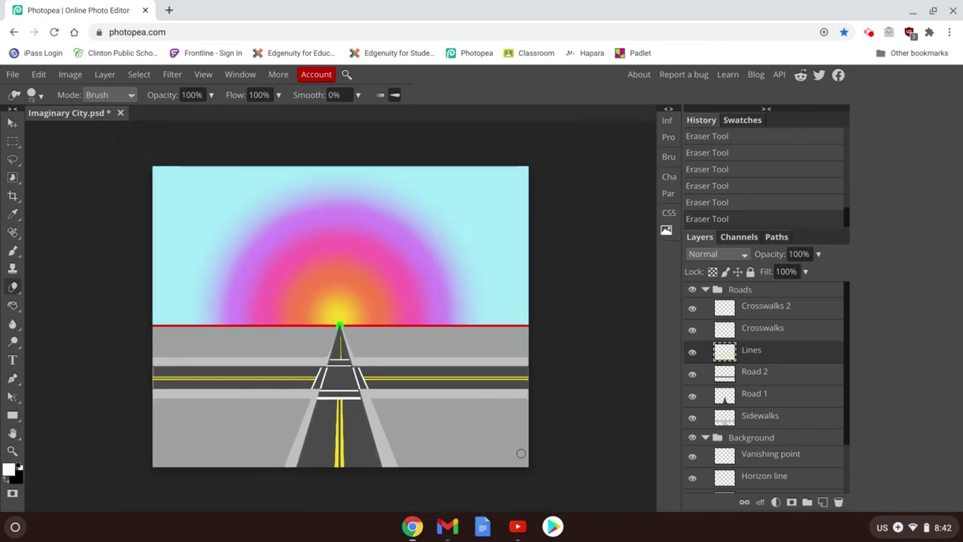
scroll(521, 454, "up", 2)
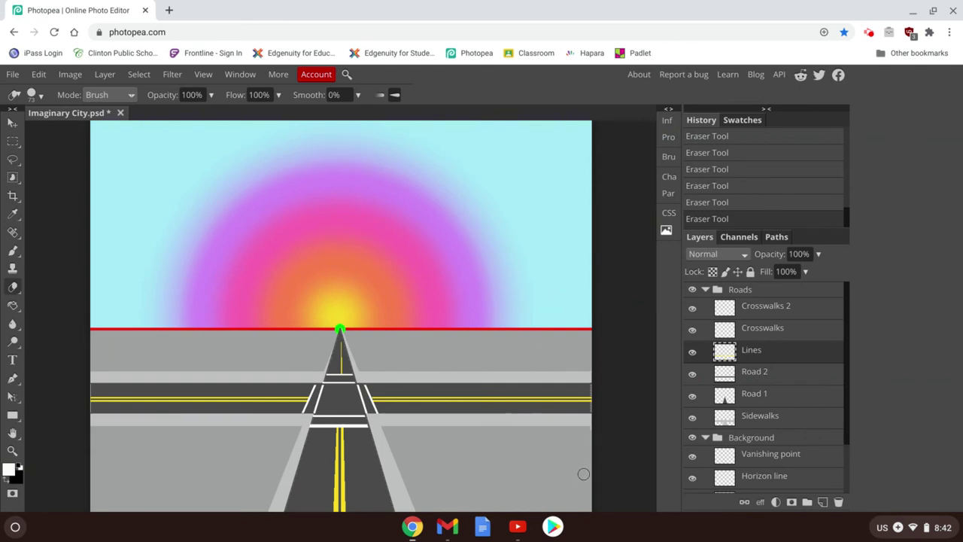
scroll(534, 413, "down", 1)
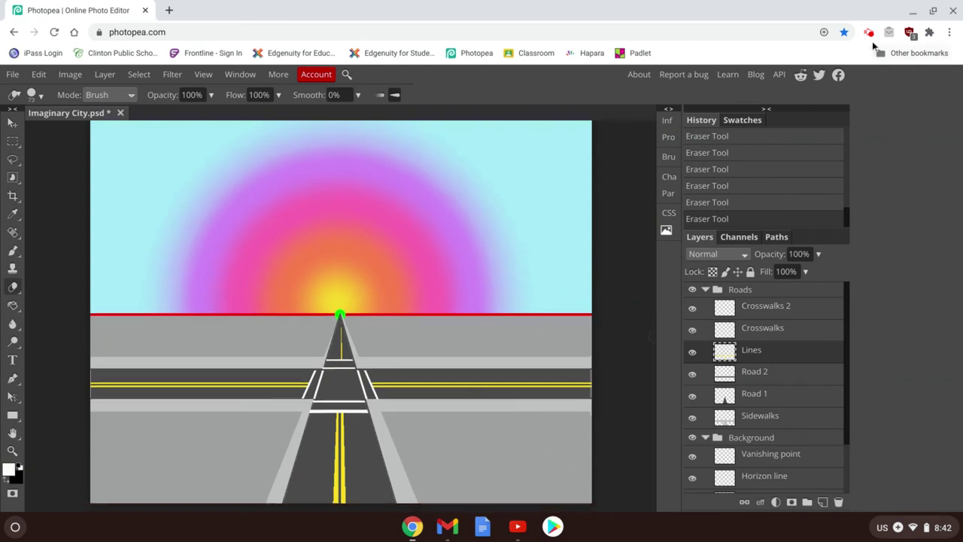